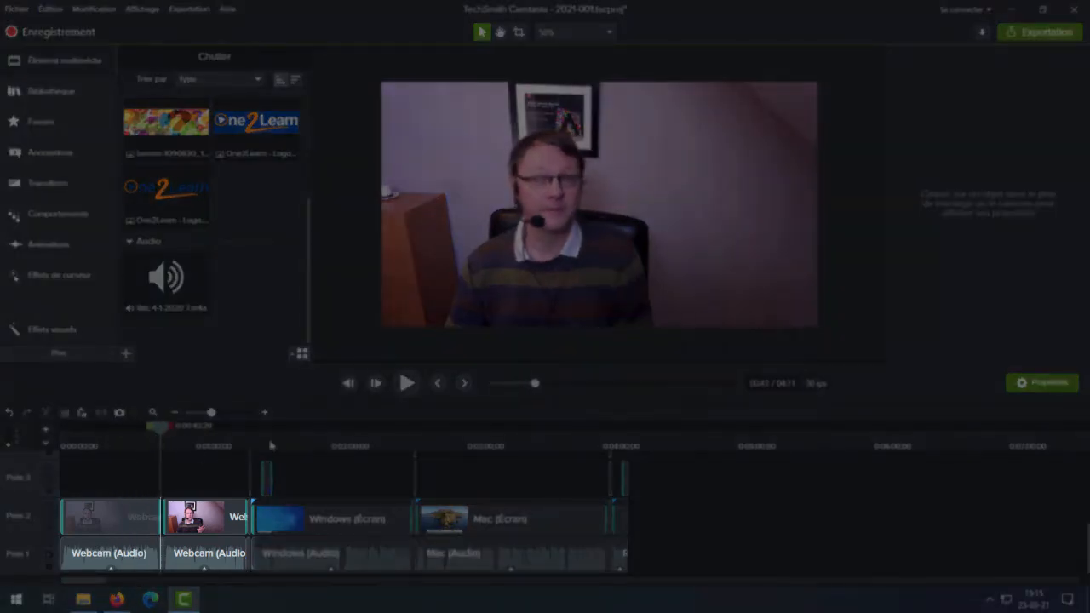
Step: Scrub the timeline through the Windows and Mac screen-recording clips to review them
left_click(261, 442)
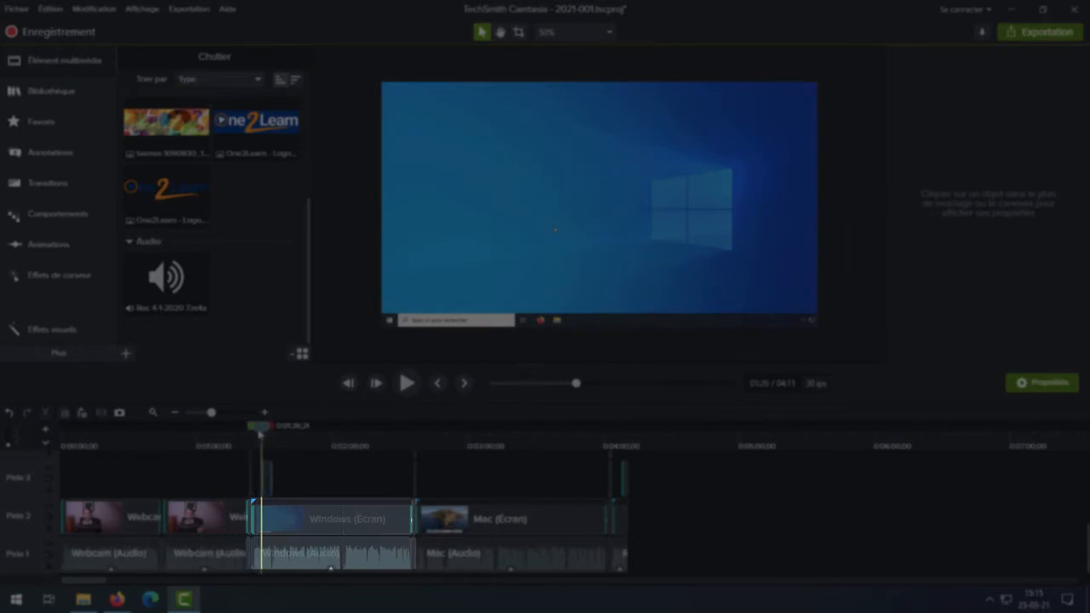
left_click_drag(261, 435, 310, 439)
left_click(421, 440)
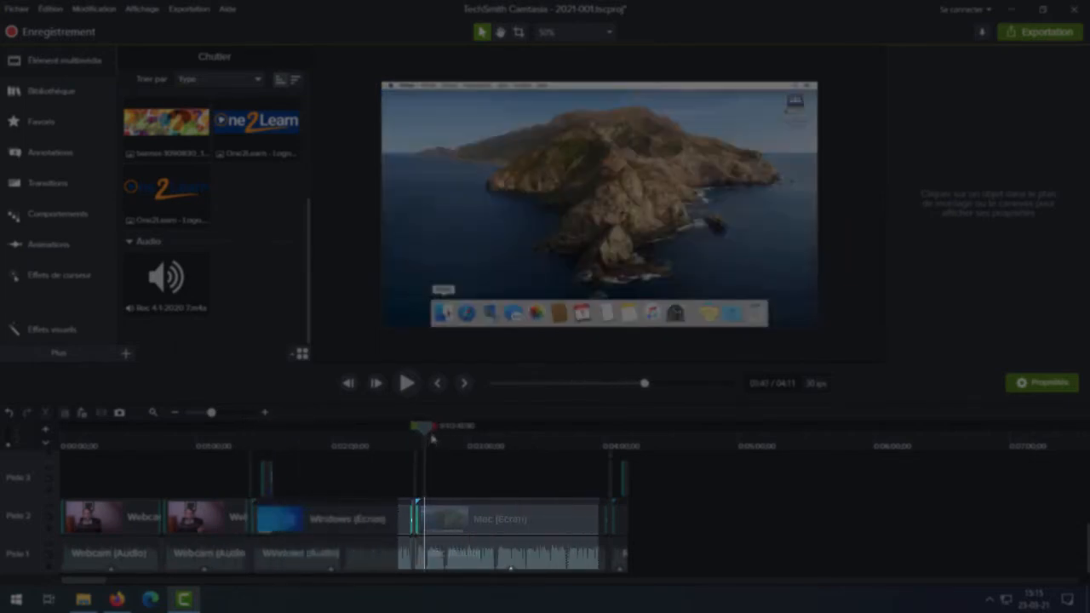
left_click_drag(426, 438, 585, 437)
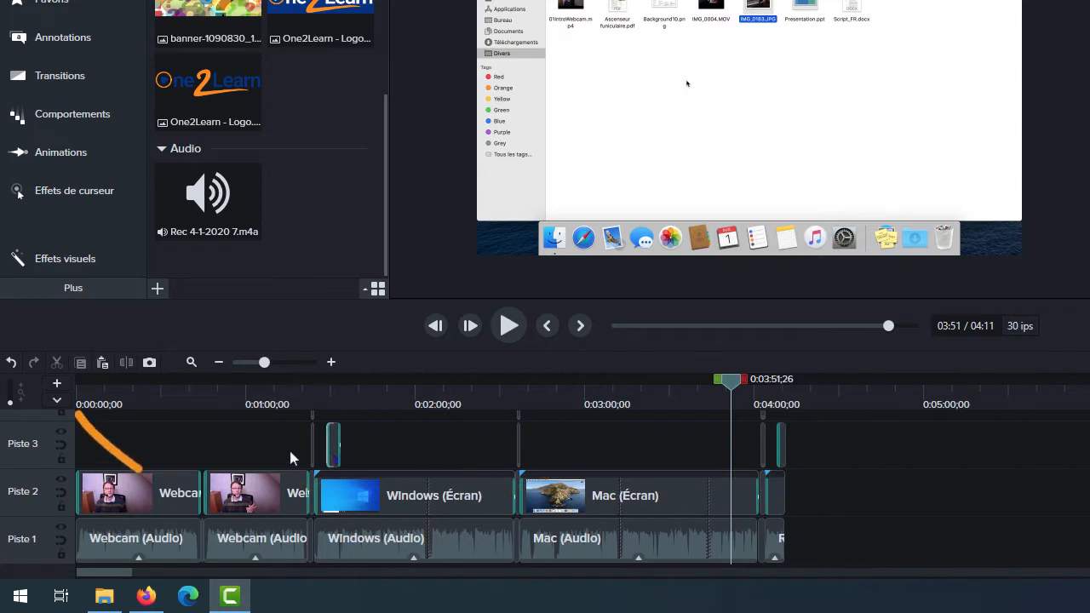
Step: Show the timeline markers and examine the Windows, Mac and final markers in turn
left_click(57, 402)
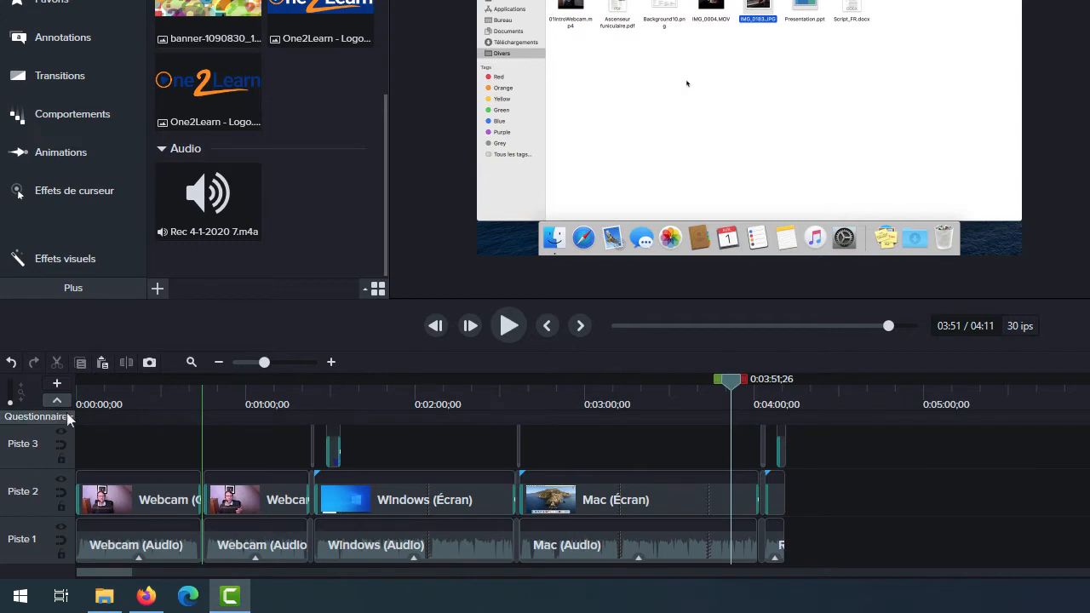
left_click(67, 412)
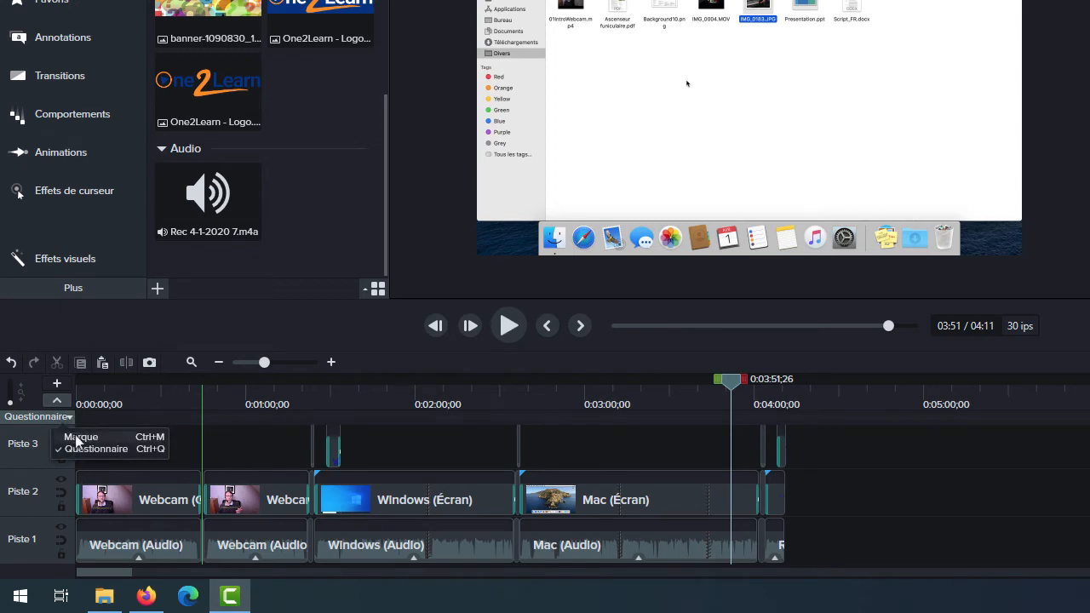
left_click(75, 437)
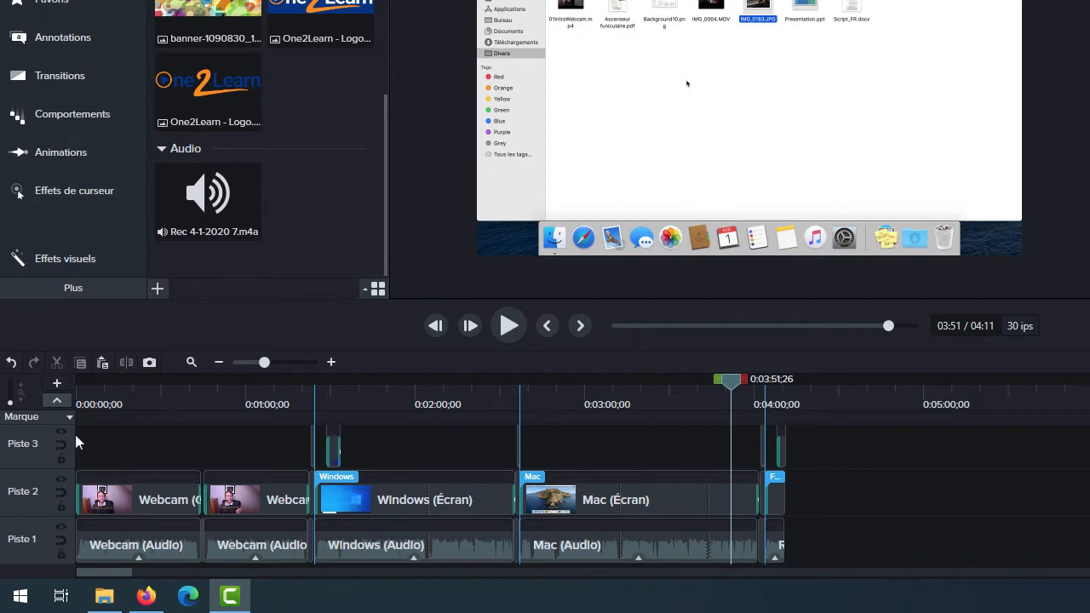
left_click(335, 476)
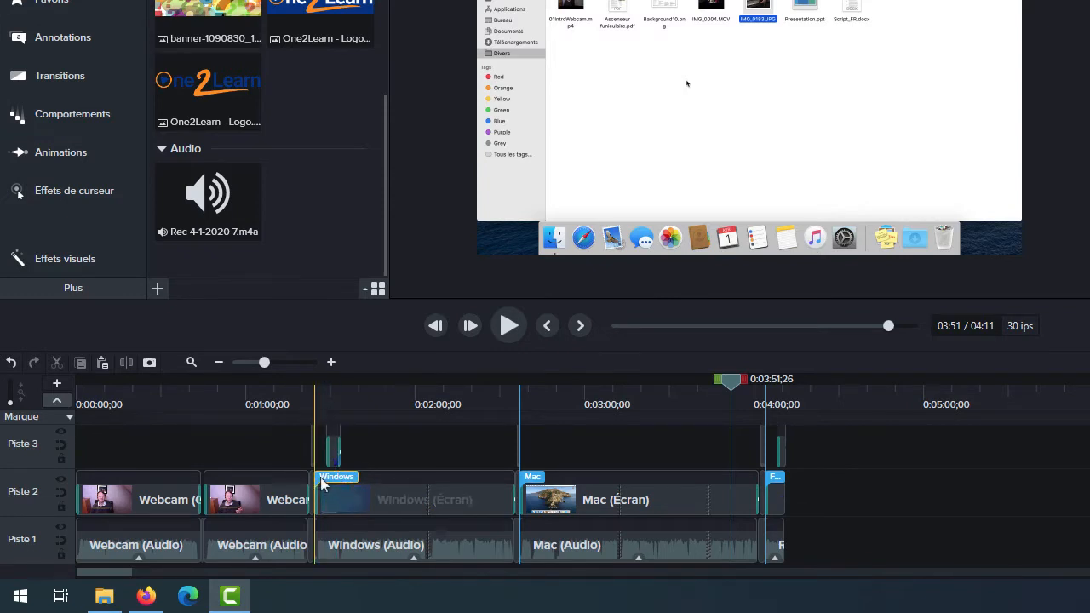
left_click(535, 478)
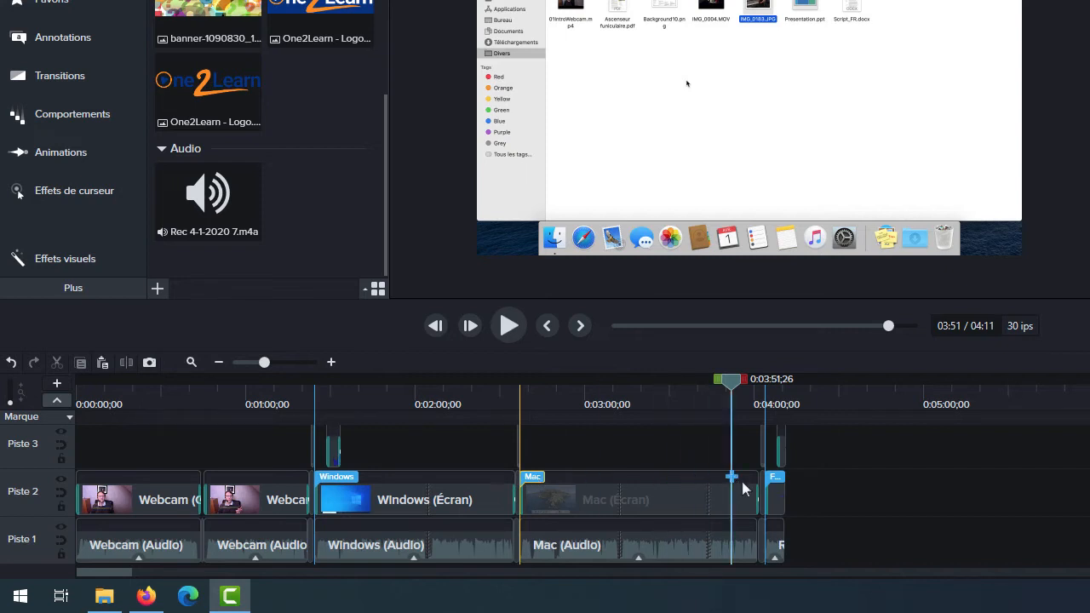
left_click(774, 479)
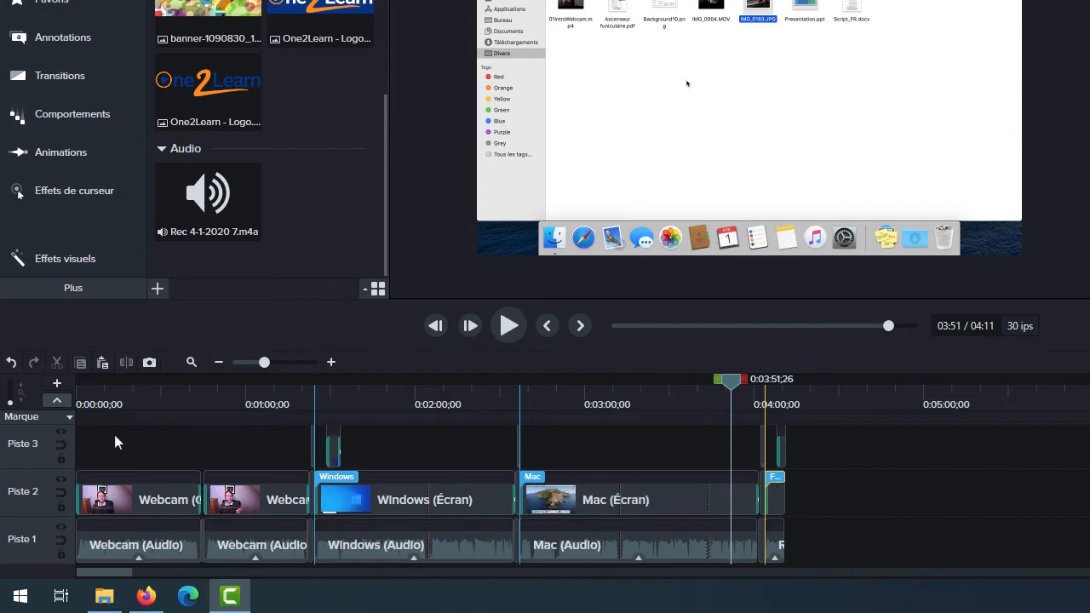
Step: Switch the timeline marker row to Questionnaire and view the Prétest quiz with the playhead at 0:00:44;22
left_click(69, 416)
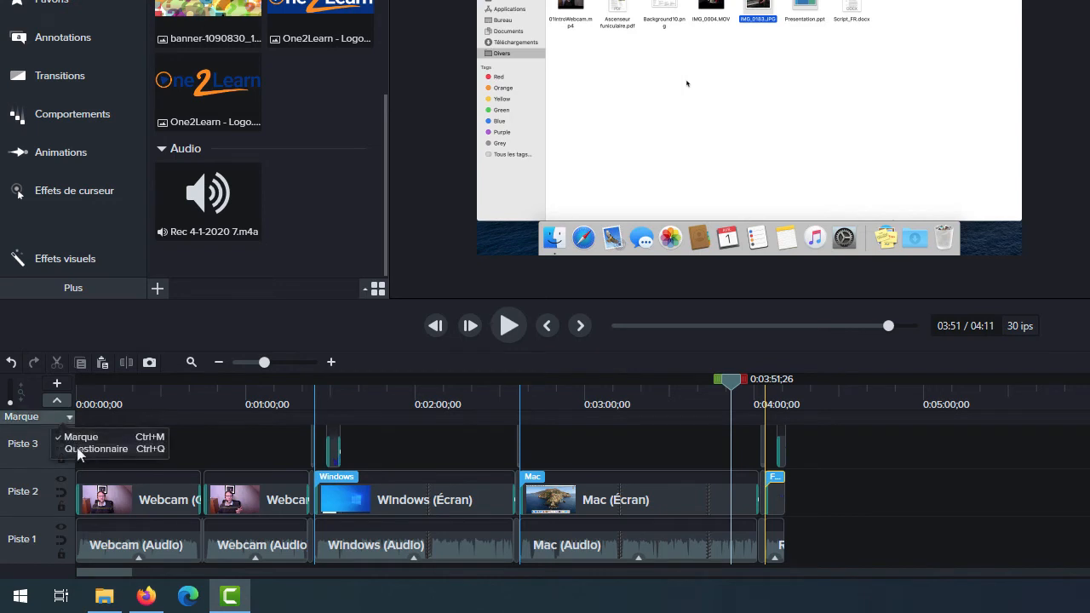
left_click(94, 448)
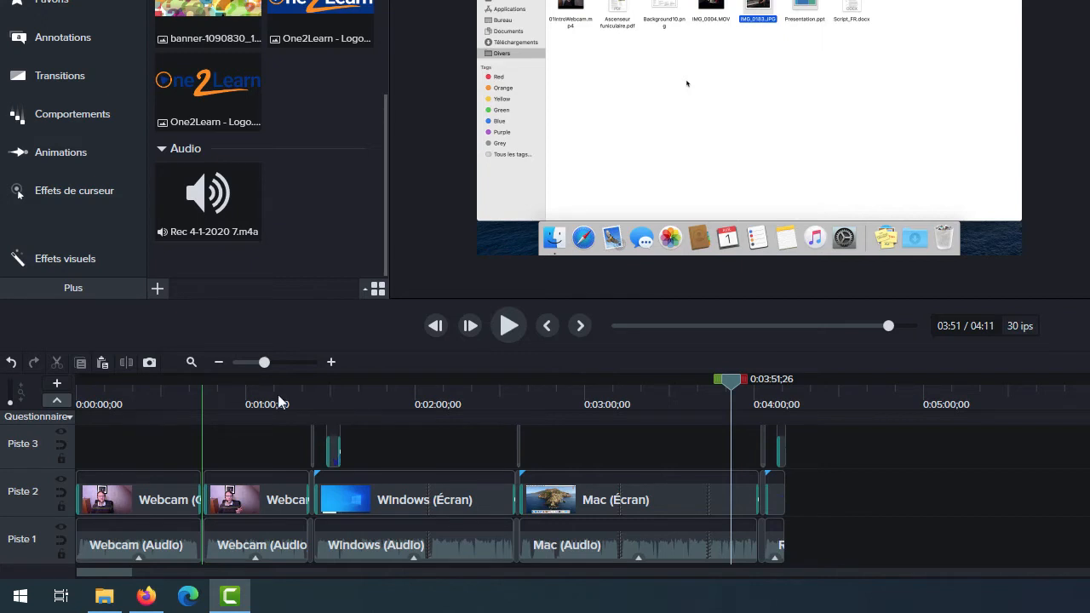
left_click(207, 385)
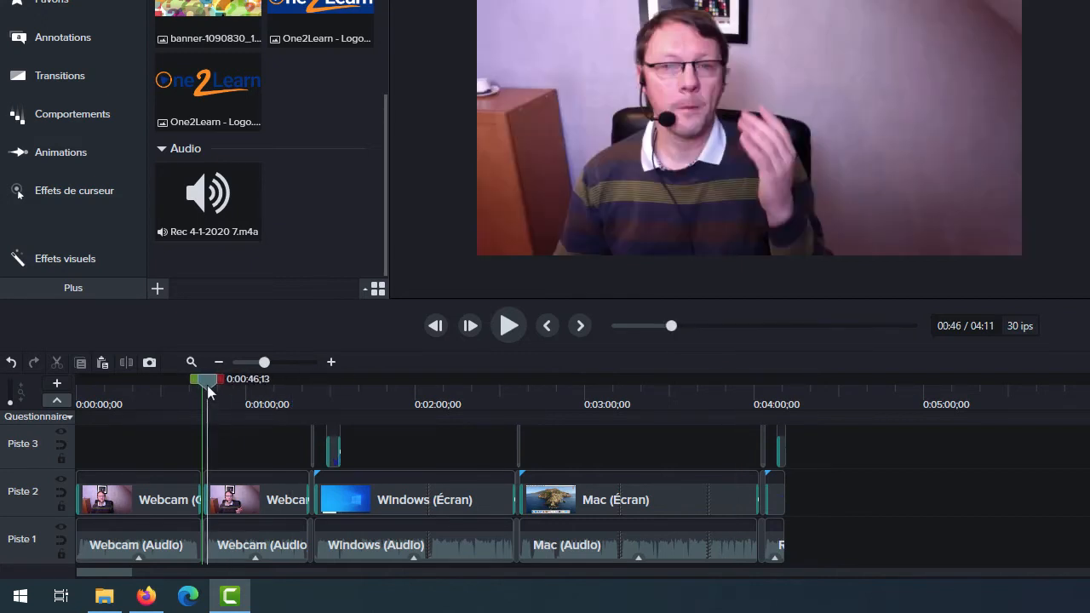
left_click(331, 362)
left_click(332, 362)
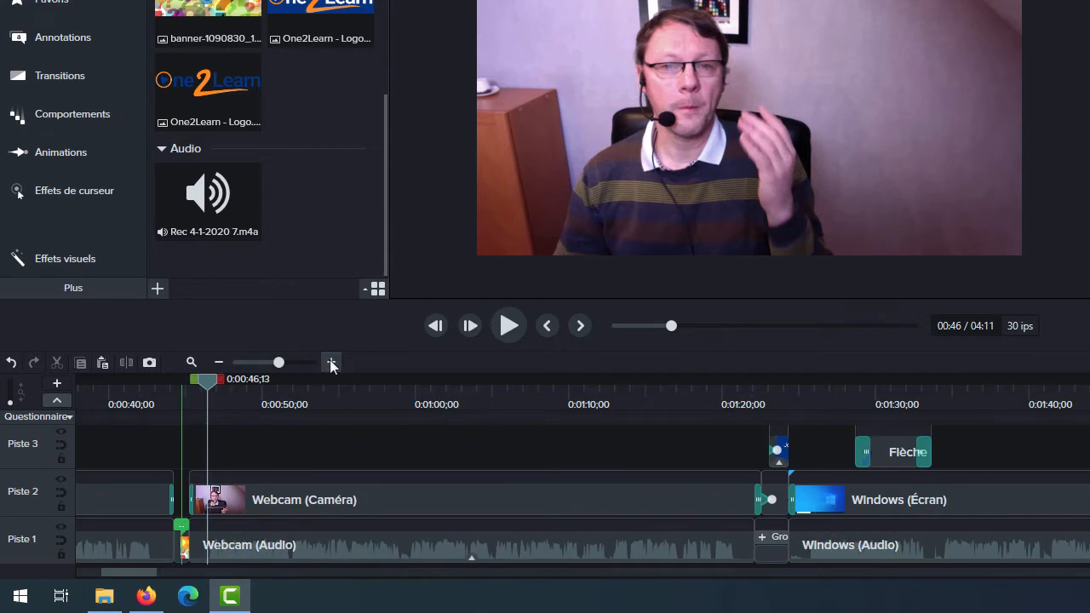
left_click(331, 363)
left_click(331, 363)
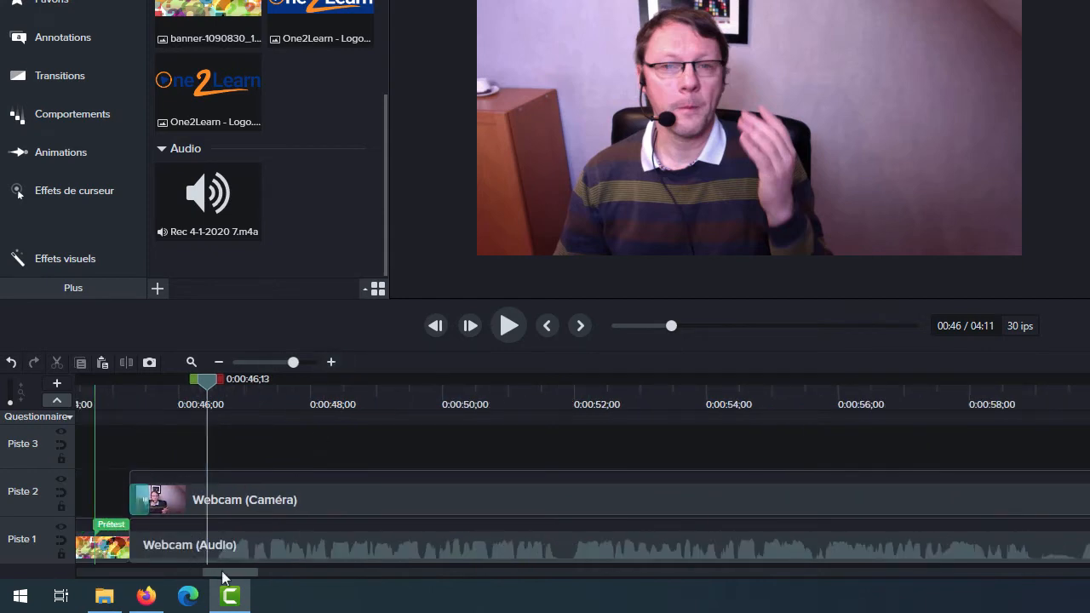
left_click_drag(224, 576, 219, 576)
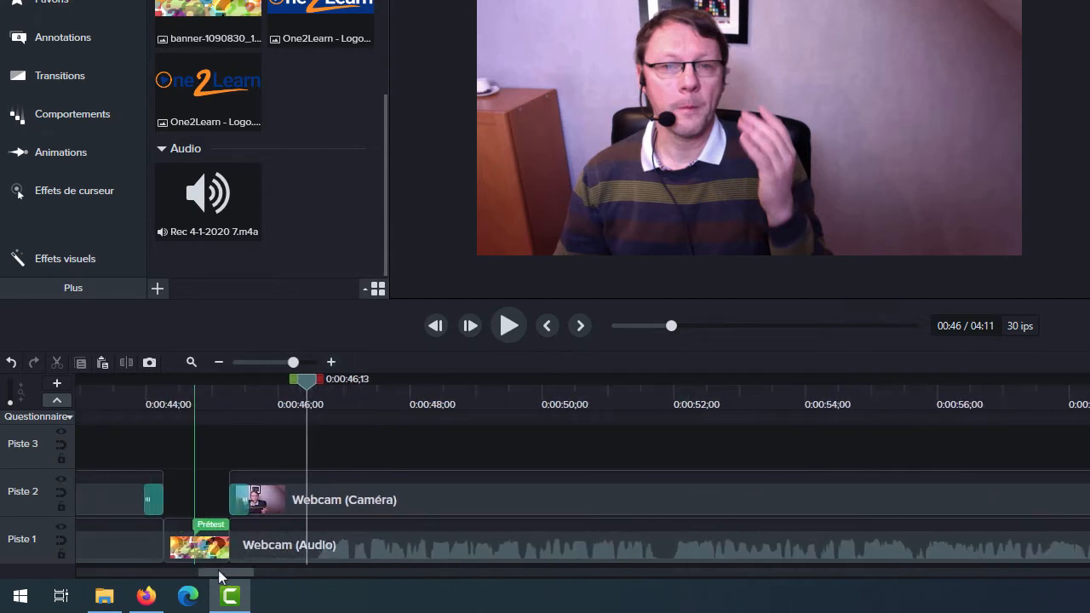
left_click(214, 526)
left_click_drag(202, 383, 198, 381)
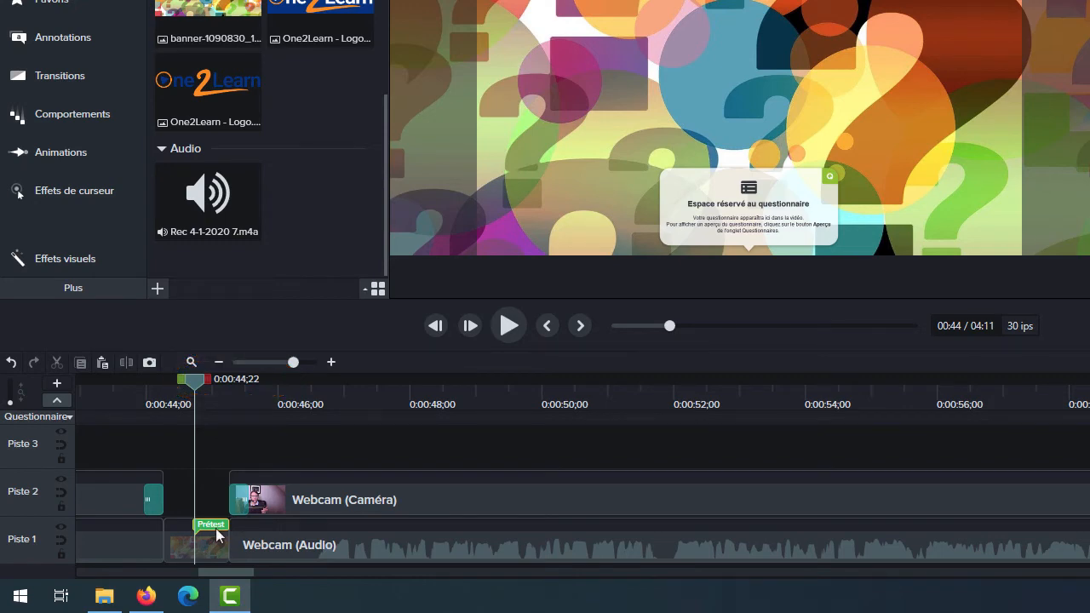
Step: Move the playhead to 0:01:23;18 and examine the interactive zone settings of the "Je travaille sur Mac" and "Je travaille sur Windows" callouts
left_click(219, 362)
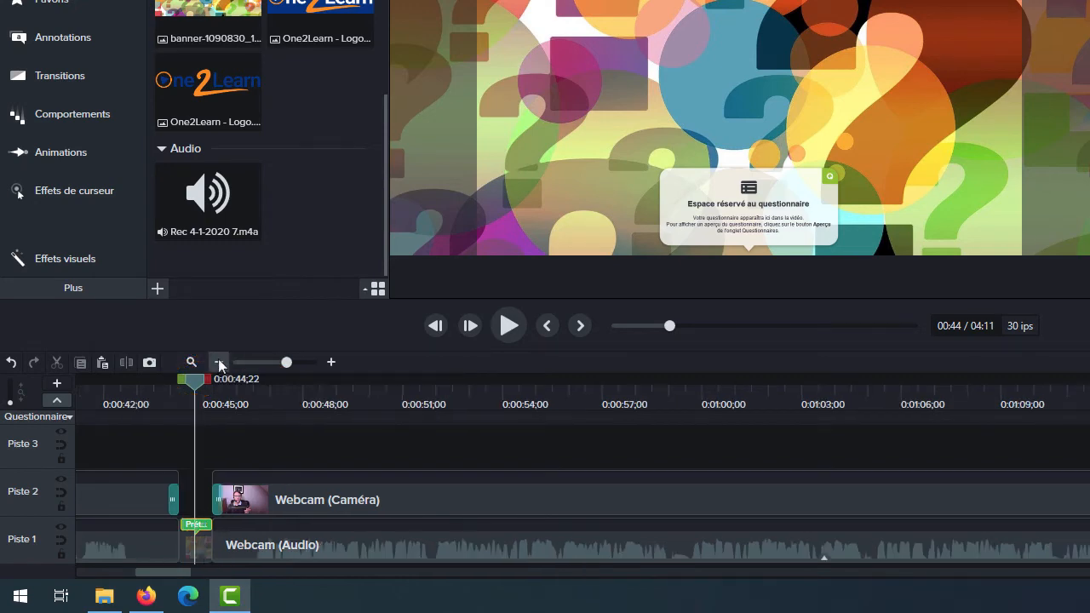
left_click(218, 361)
left_click(219, 362)
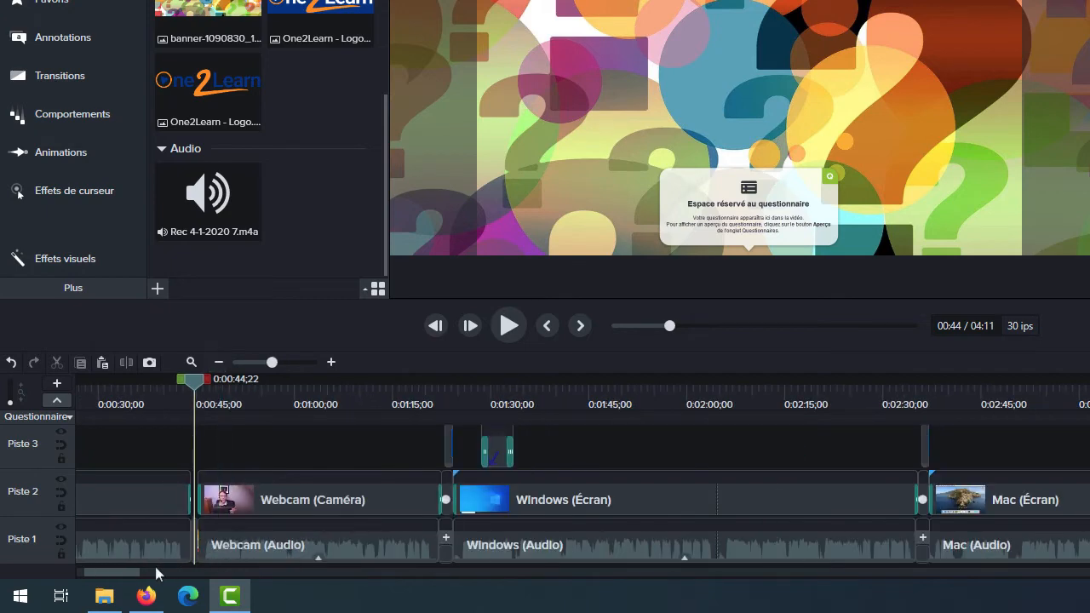
left_click(445, 388)
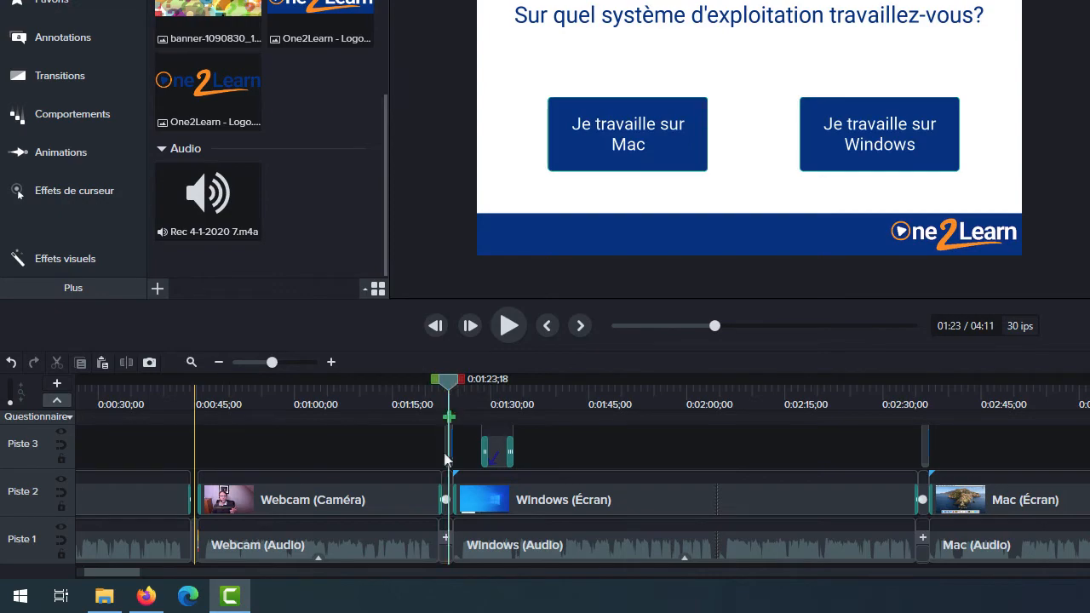
left_click(331, 361)
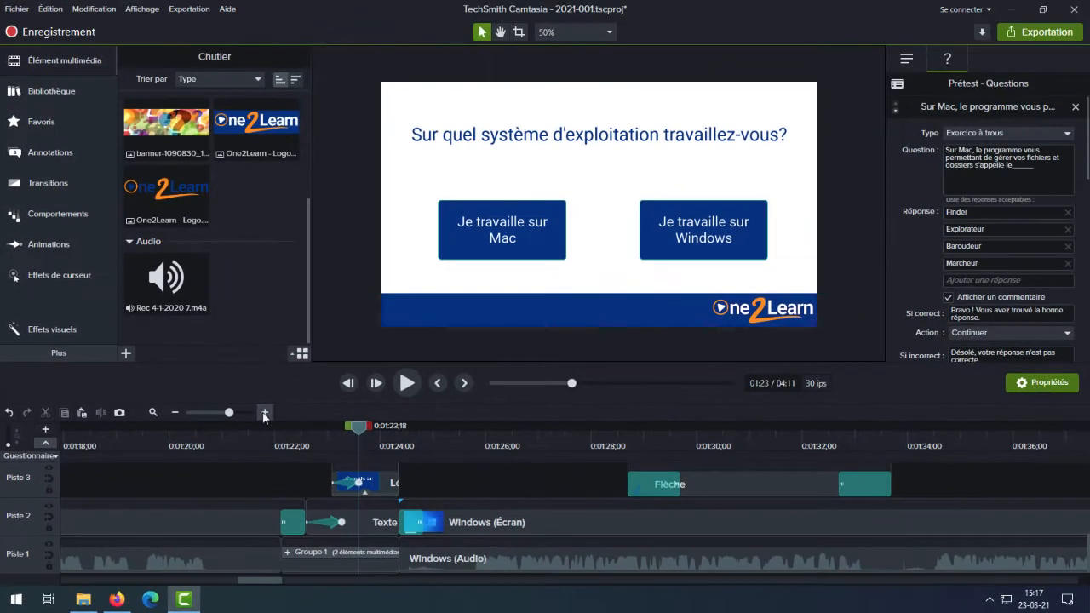
left_click(332, 362)
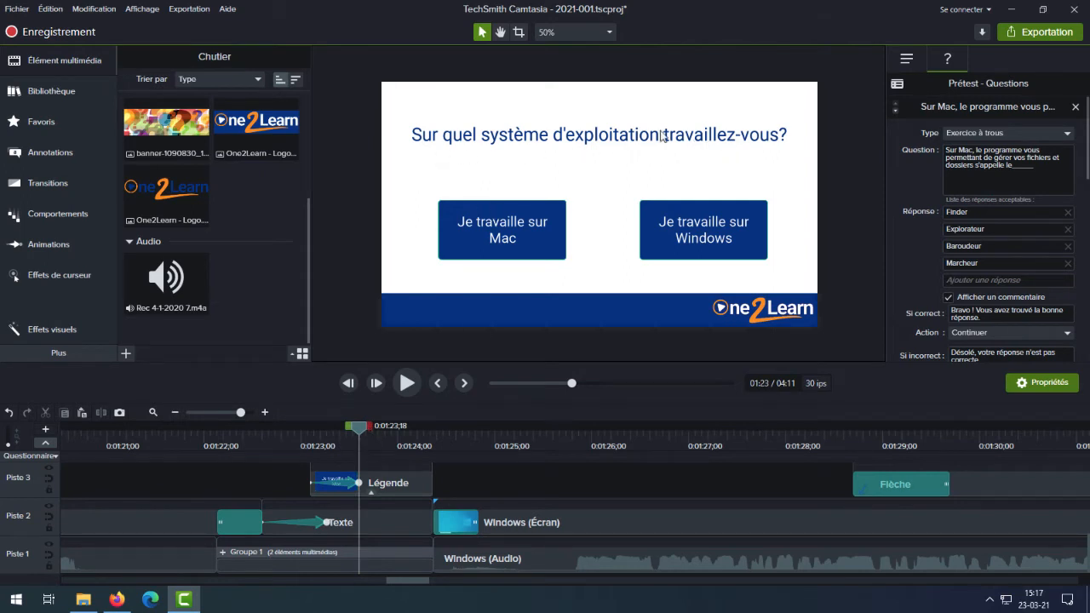
left_click(540, 234)
left_click(688, 235)
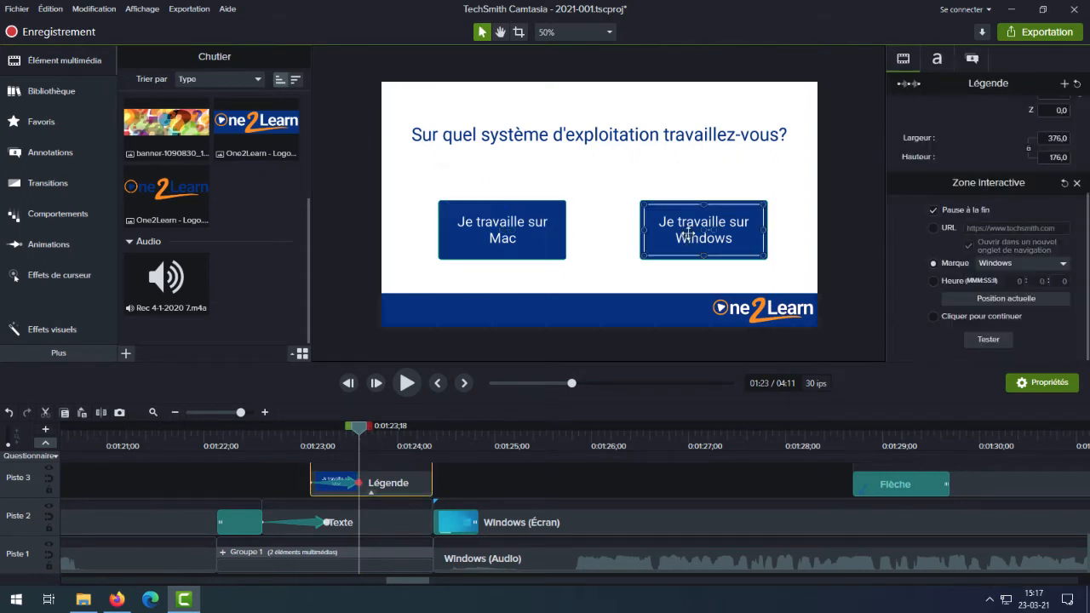
left_click(521, 235)
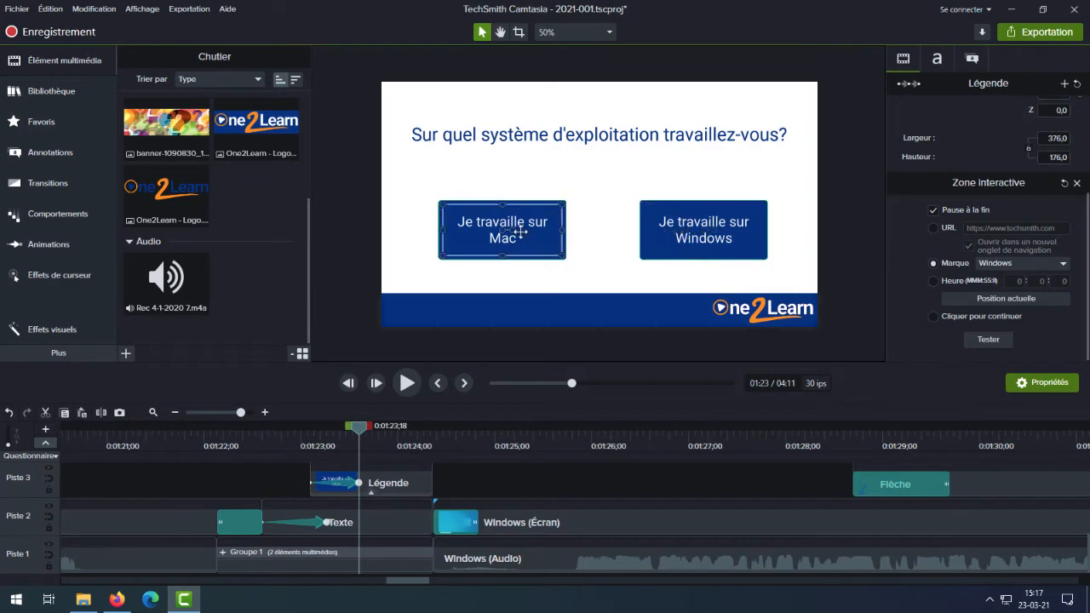
left_click(681, 229)
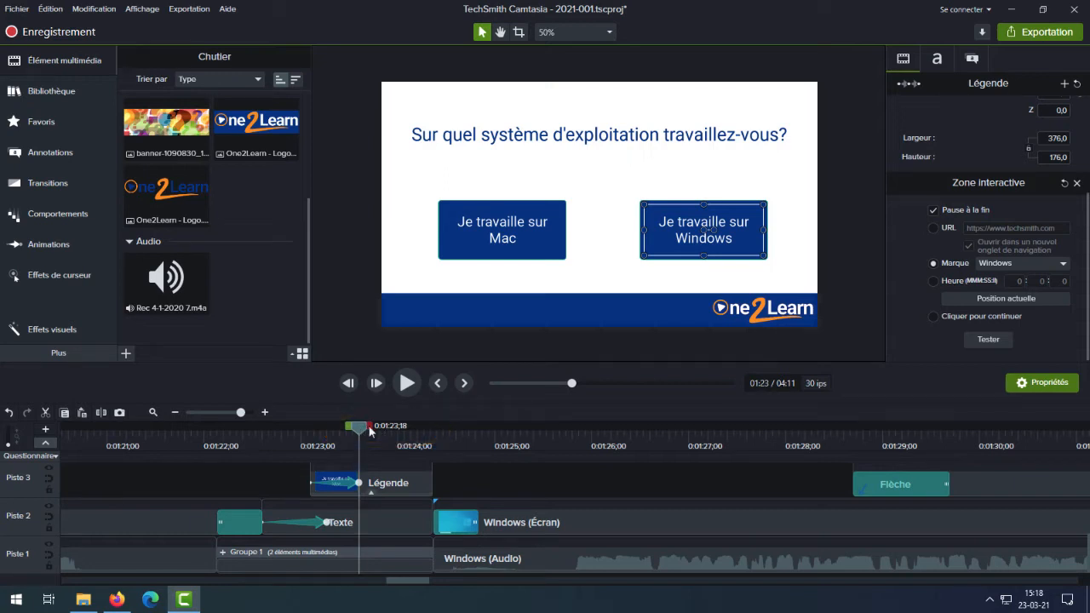
Step: Start a local export with the MP4 uniquement (jusqu'à 720p) preset and continue despite the unsupported interactive features
left_click(188, 10)
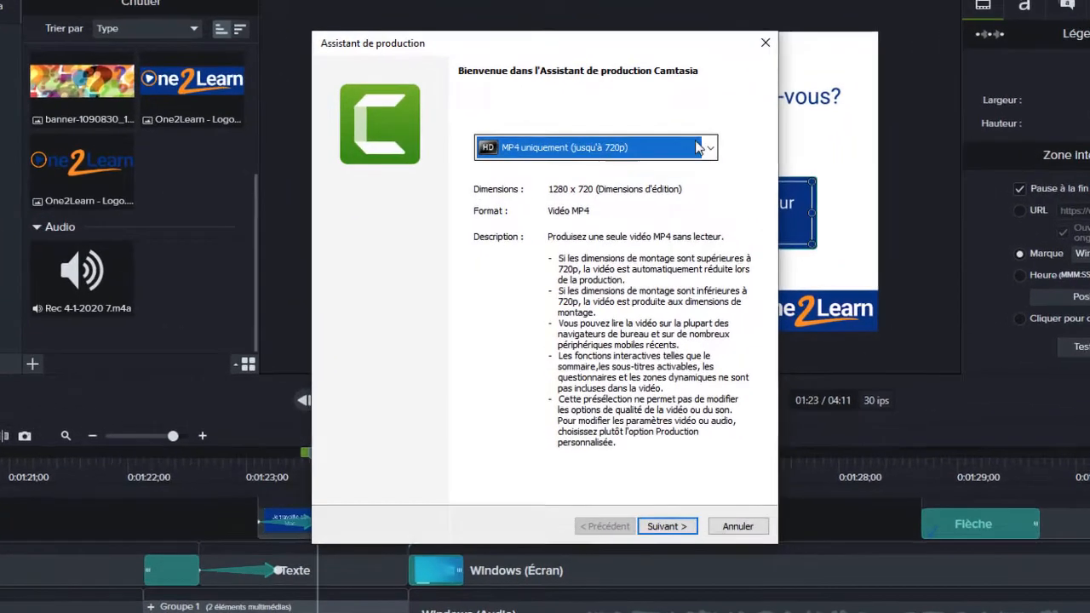
left_click(681, 178)
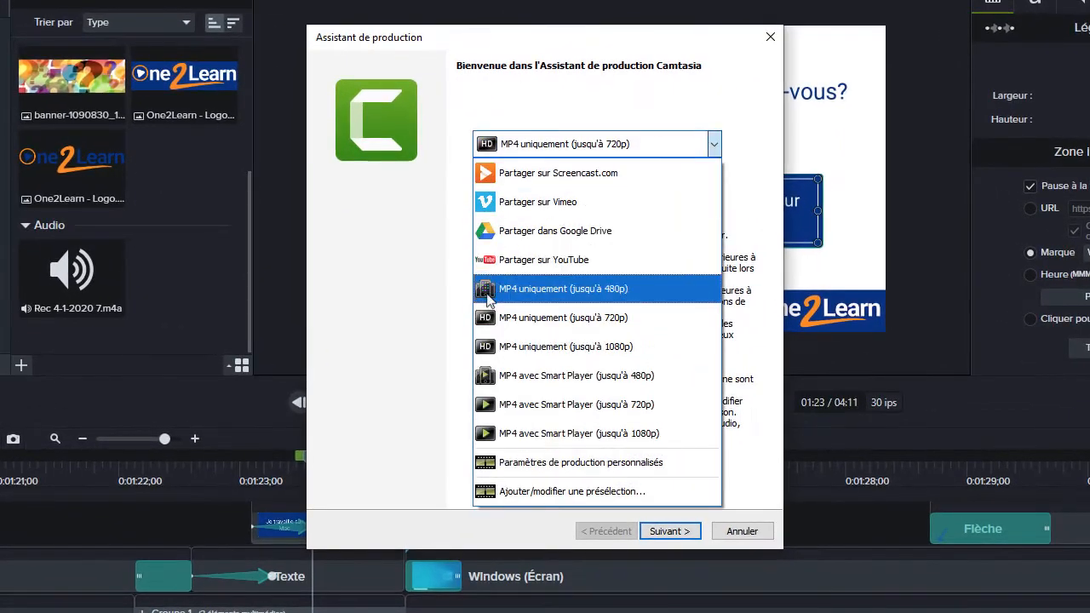
left_click(499, 326)
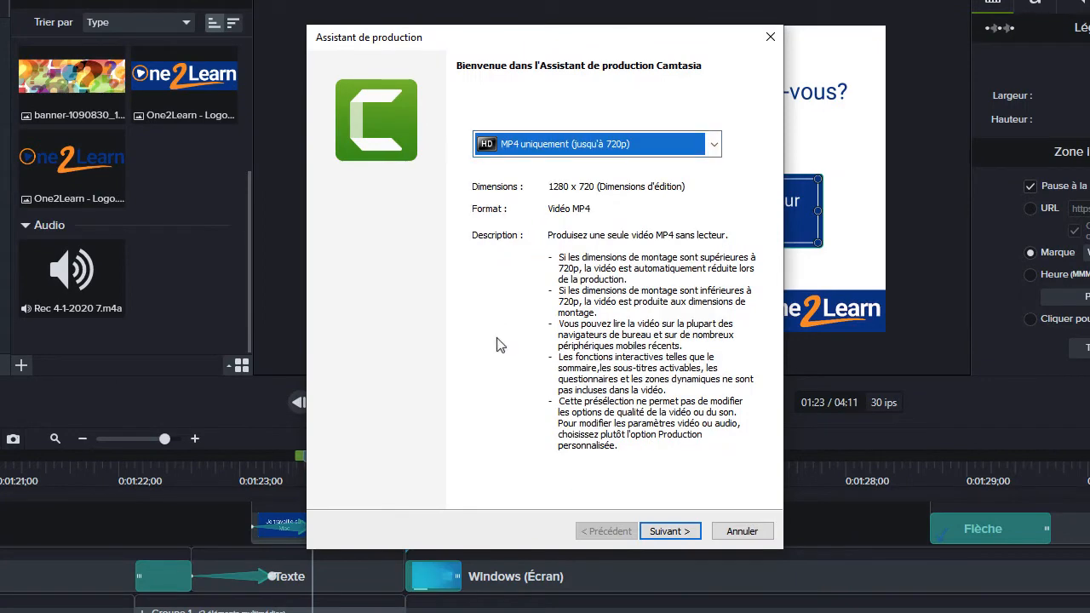
left_click(671, 534)
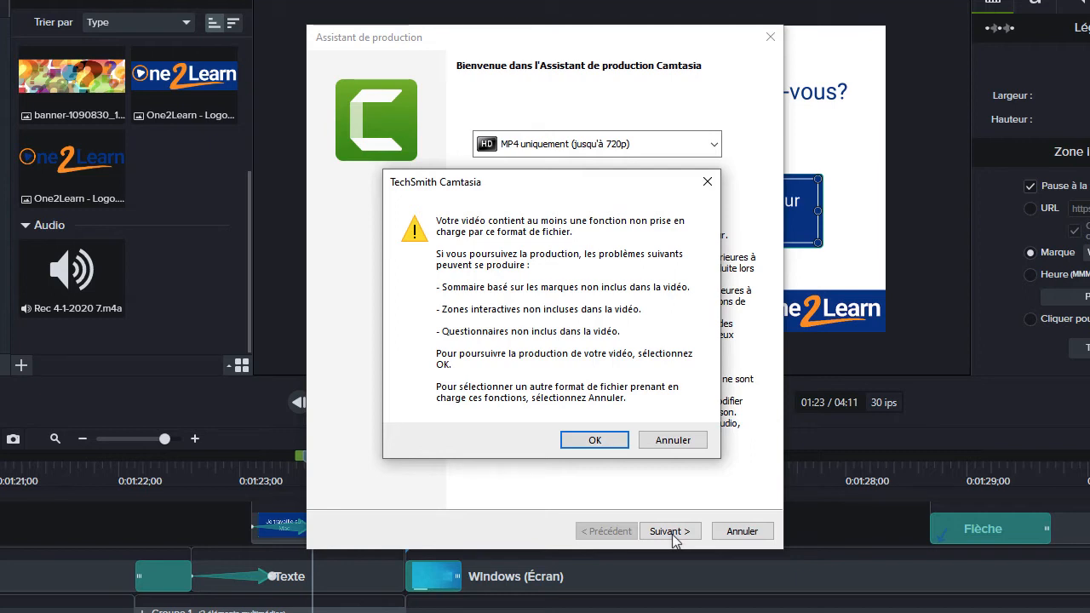
left_click(672, 533)
left_click(586, 441)
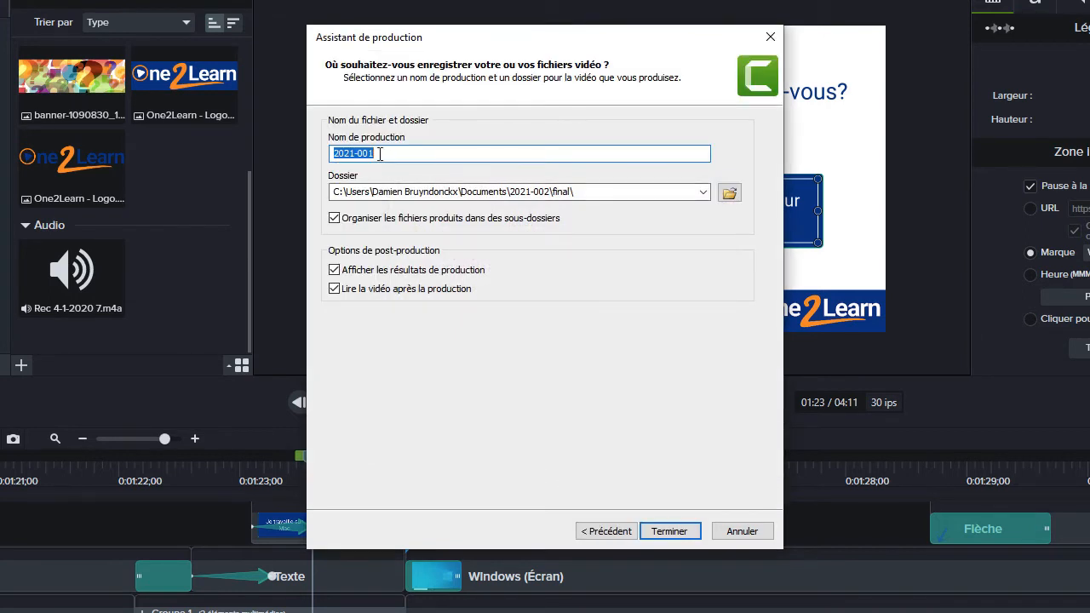
Step: Produce the video as 2021-001.mp4 in Documents\2021-001\final, without organising the produced files into subfolders
left_click(729, 192)
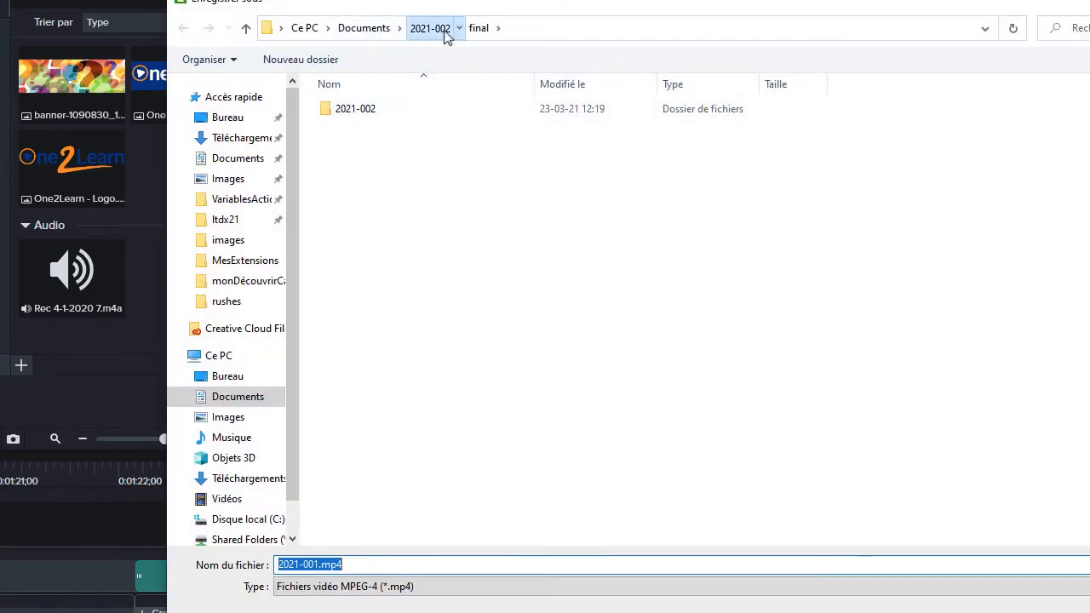
left_click(413, 33)
left_click(366, 28)
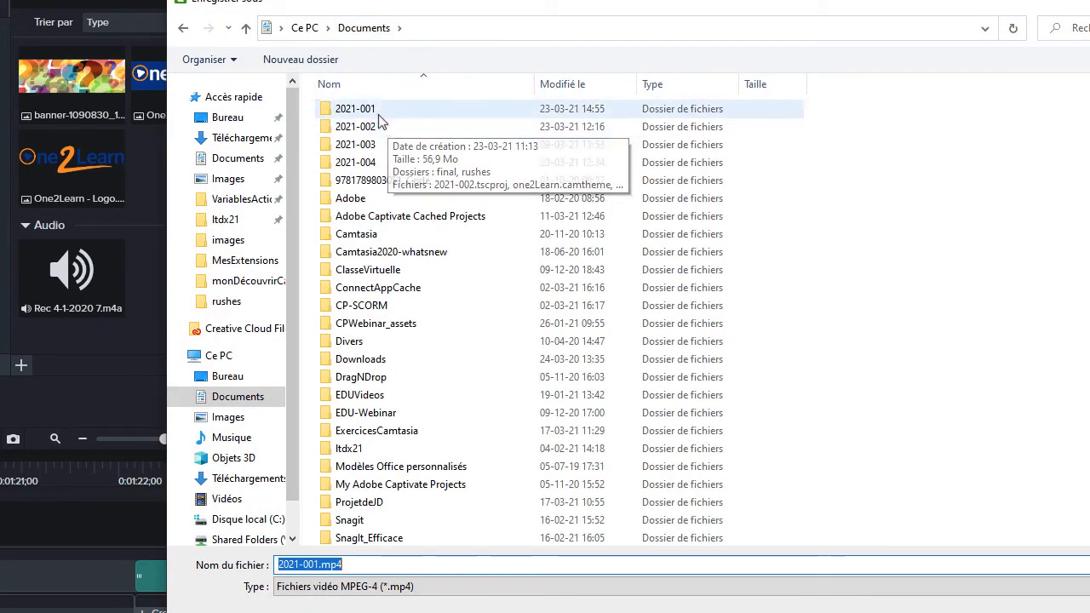
double_click(350, 109)
double_click(350, 109)
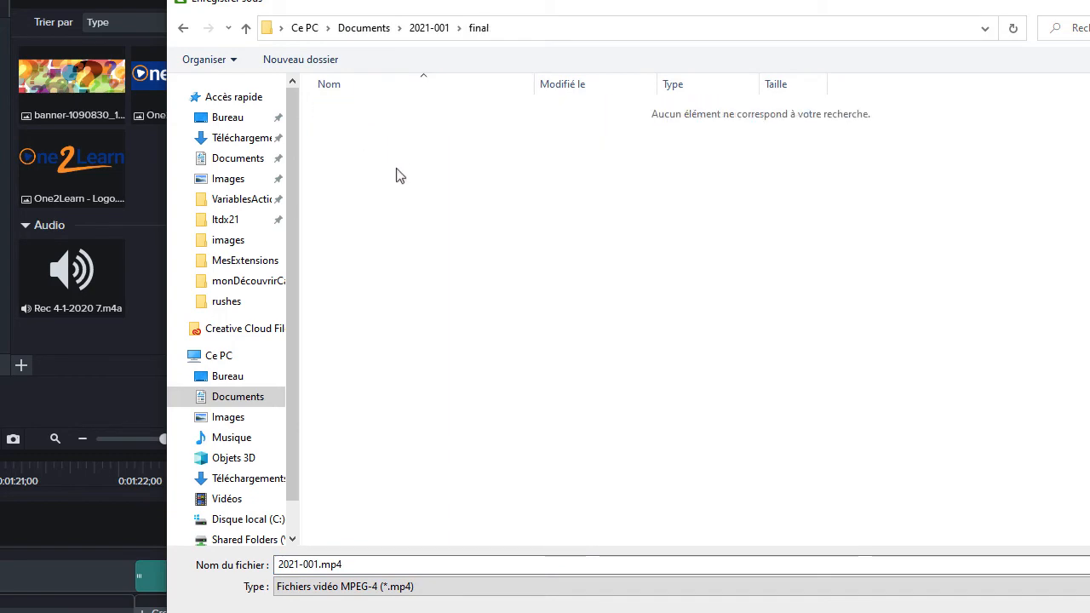
key("Return")
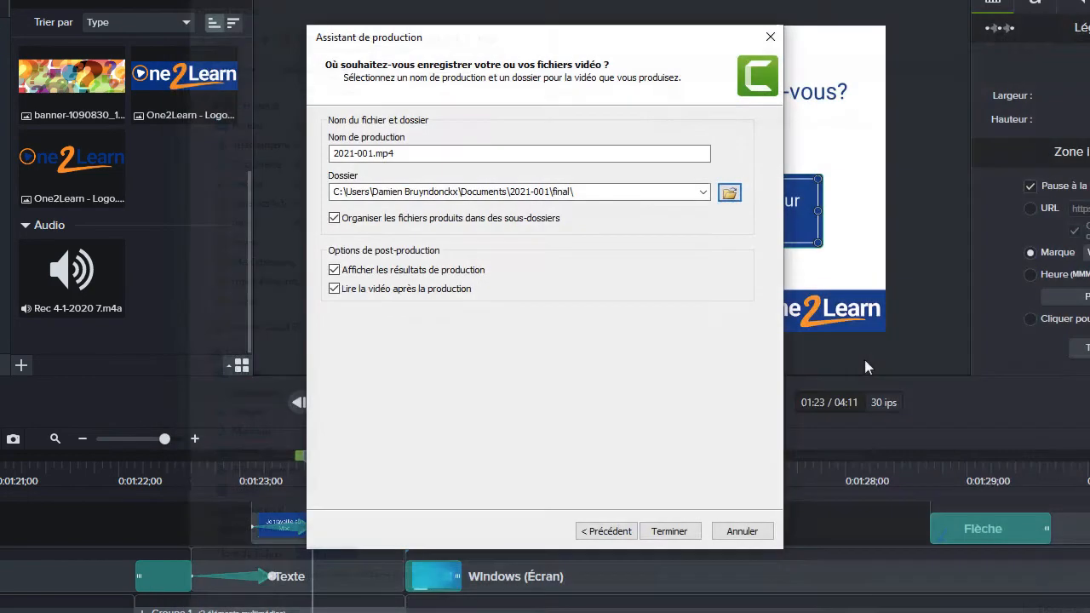
left_click(334, 218)
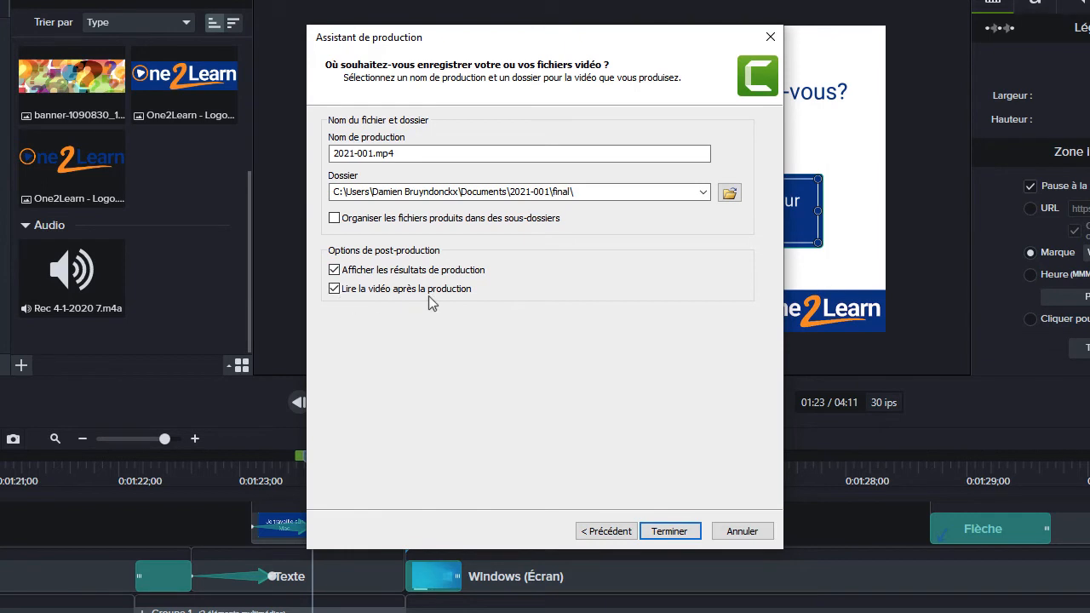
left_click(663, 531)
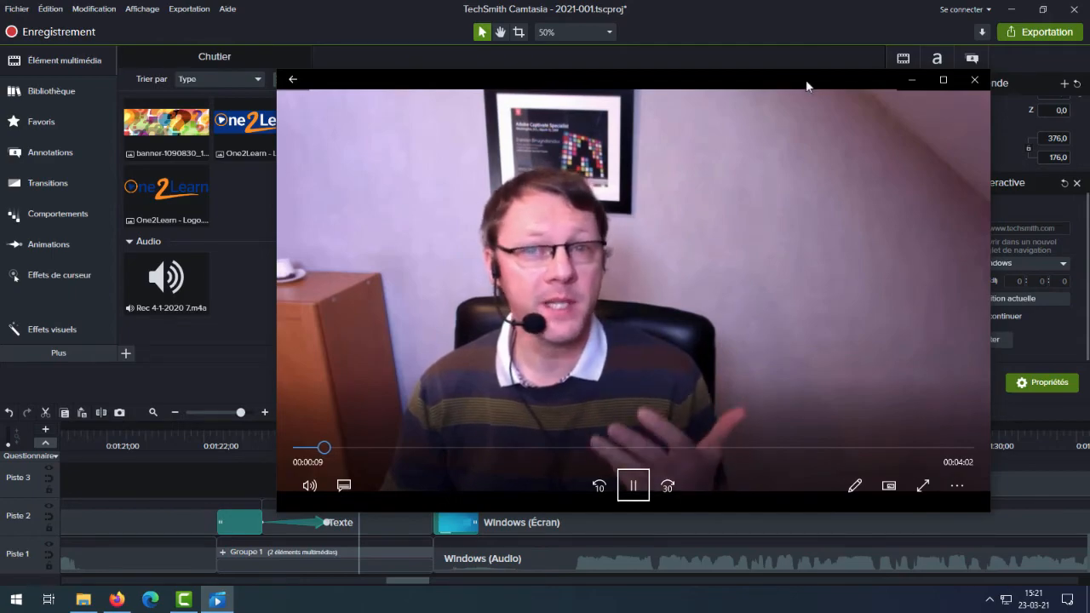
Step: Play the produced video enlarged, skipping ahead to check the quiz and callout passages, and close the player
left_click(943, 79)
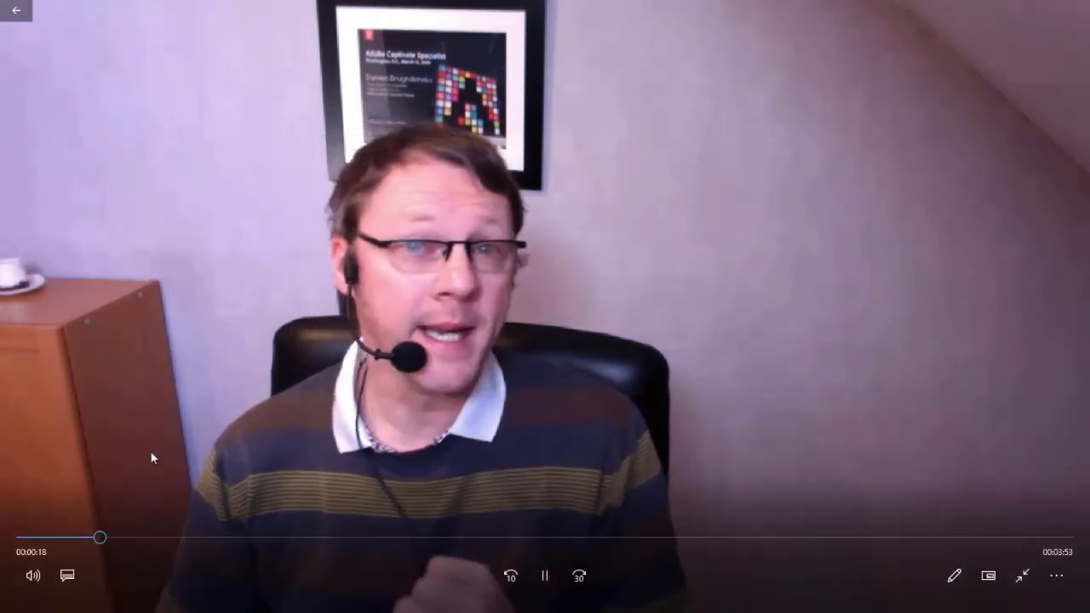
left_click(136, 537)
left_click(151, 537)
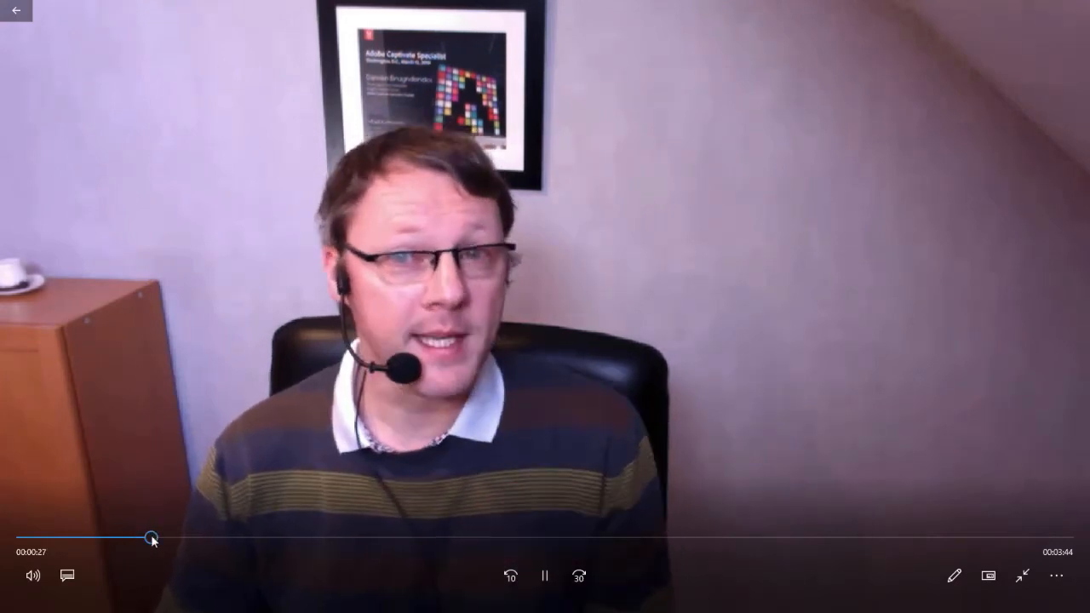
left_click(167, 537)
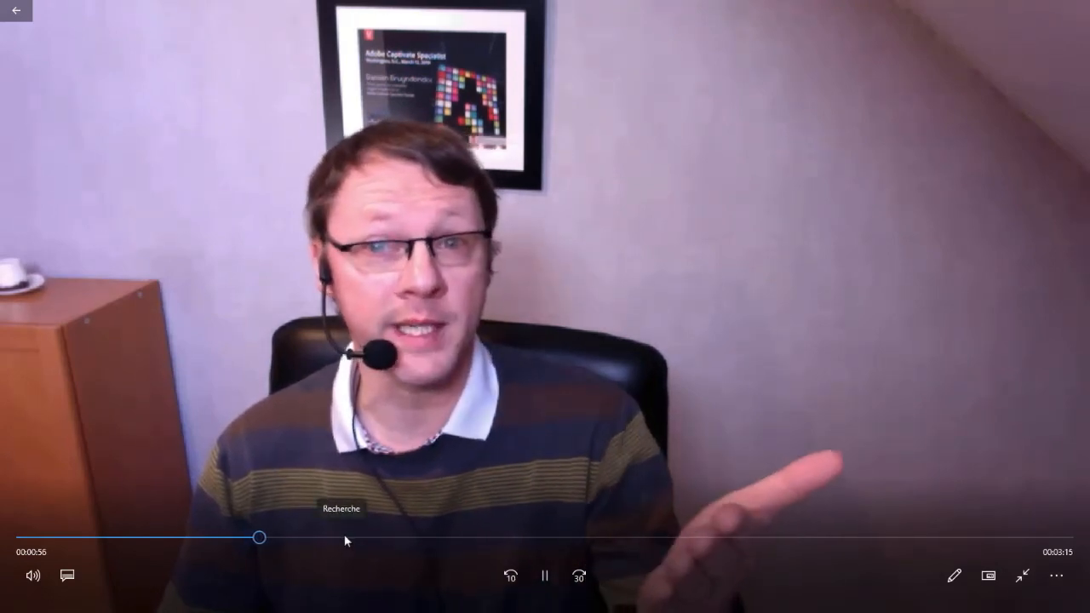
left_click_drag(339, 537, 365, 538)
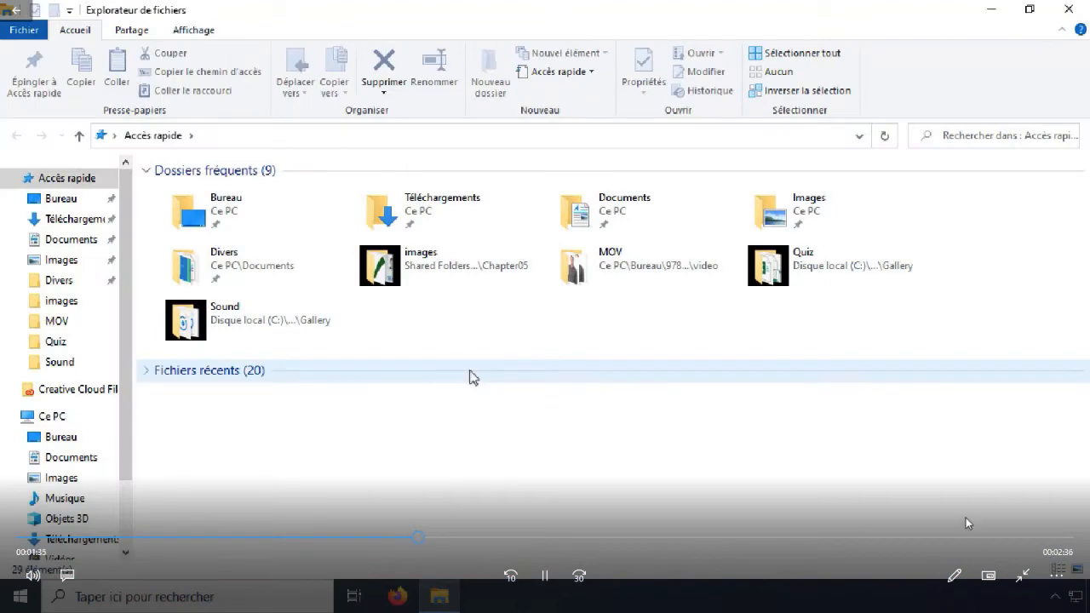
left_click(1023, 577)
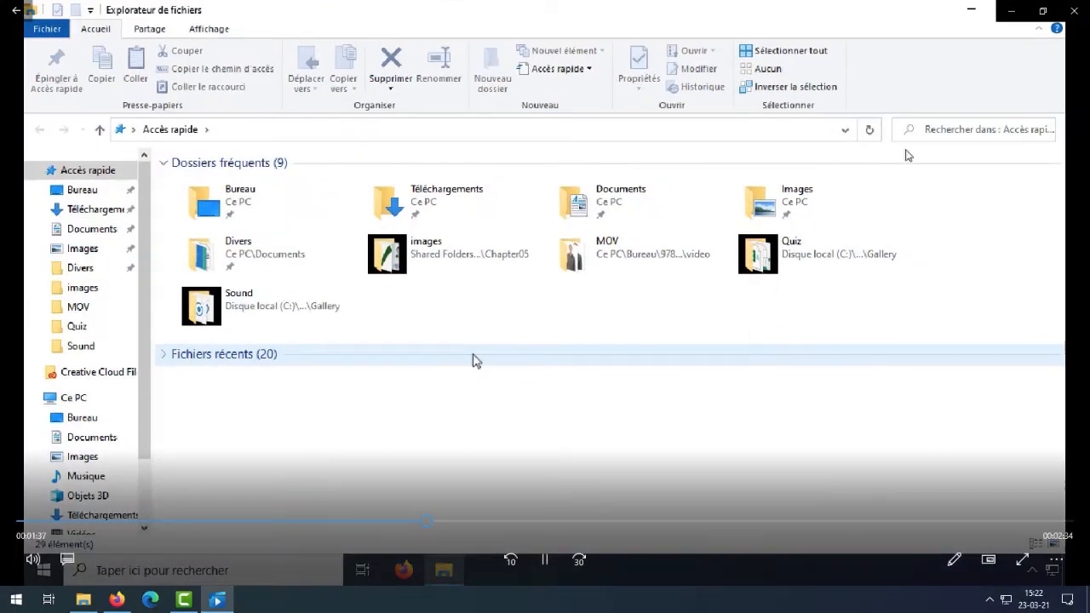
left_click(1074, 12)
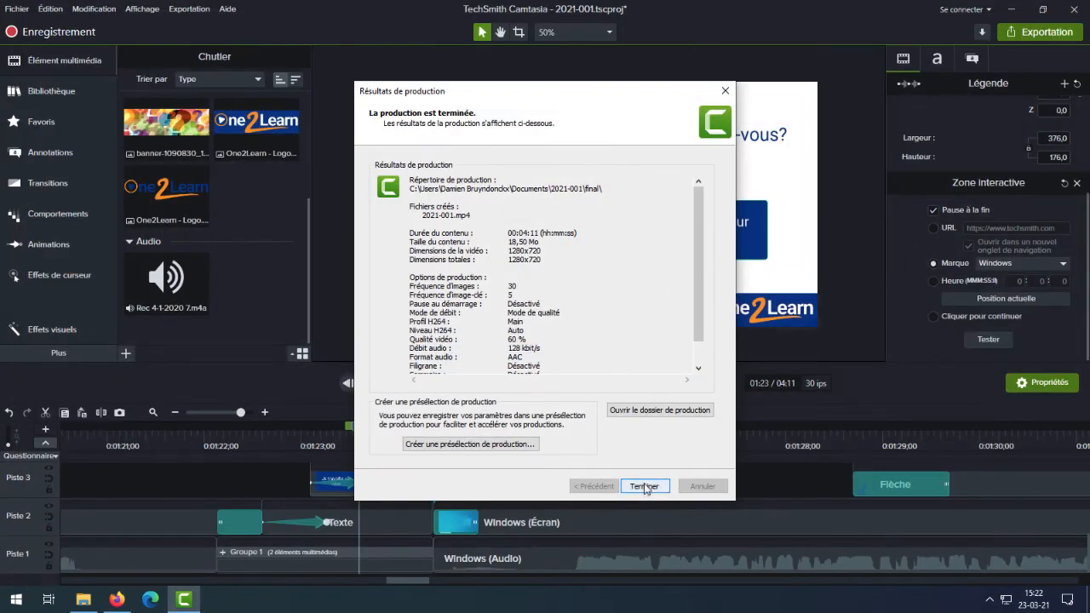
Step: Finish the production results and switch to File Explorer to inspect 2021-001.mp4 in the final folder
left_click(645, 486)
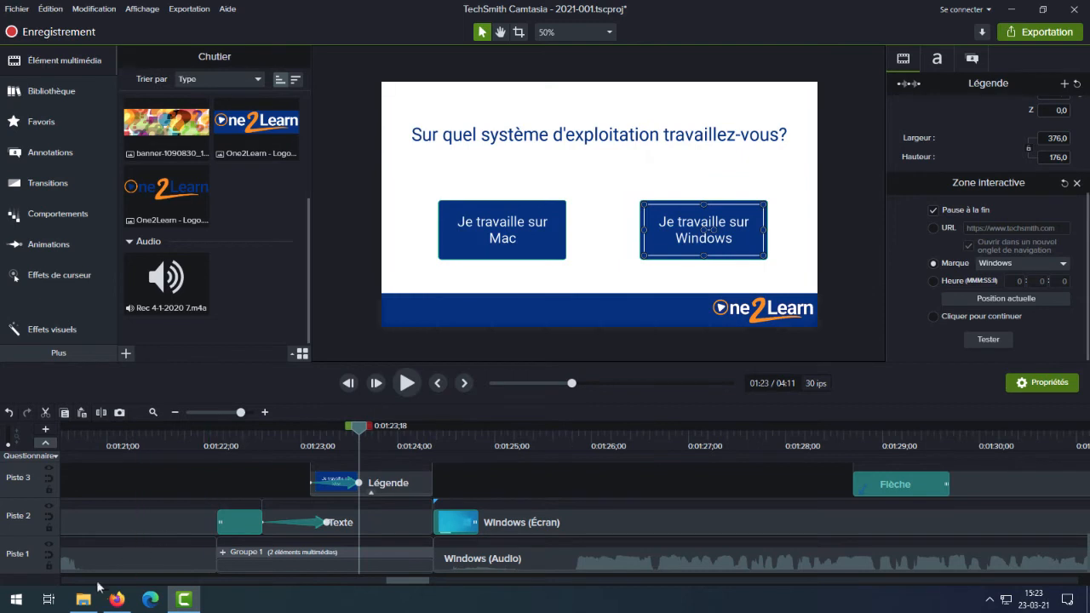
left_click(84, 601)
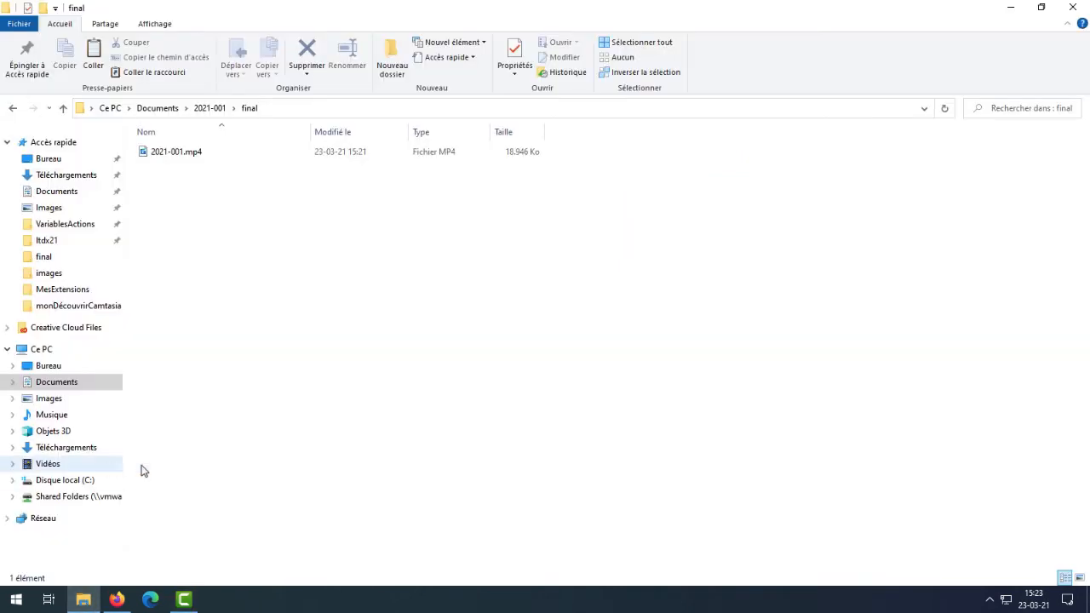
left_click(175, 155)
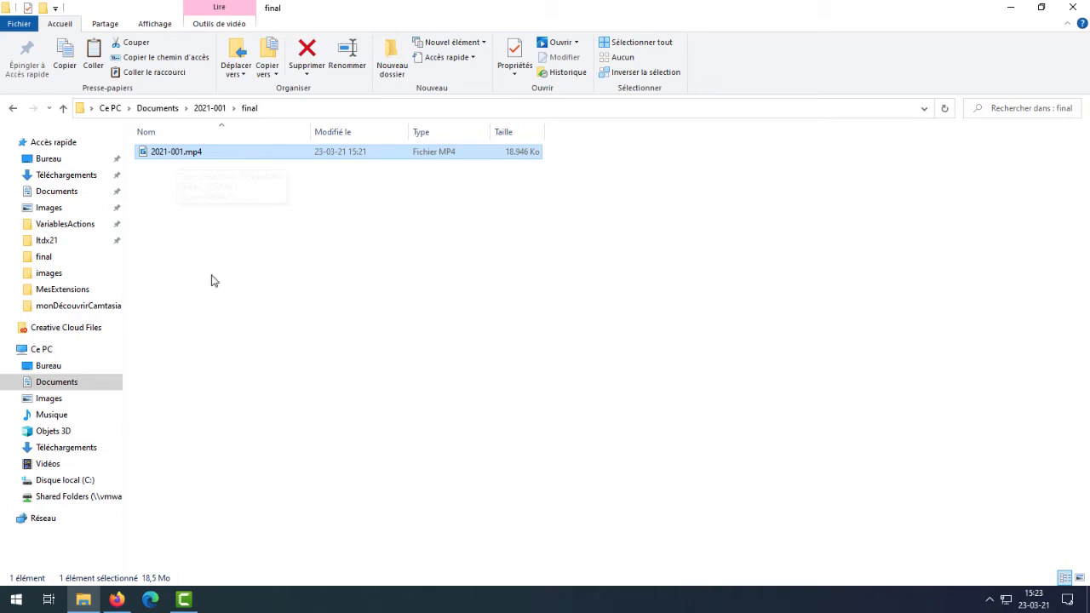
Step: Switch back to Camtasia and start a local export with the MP4 avec Smart Player (jusqu'à 720p) preset
left_click(184, 599)
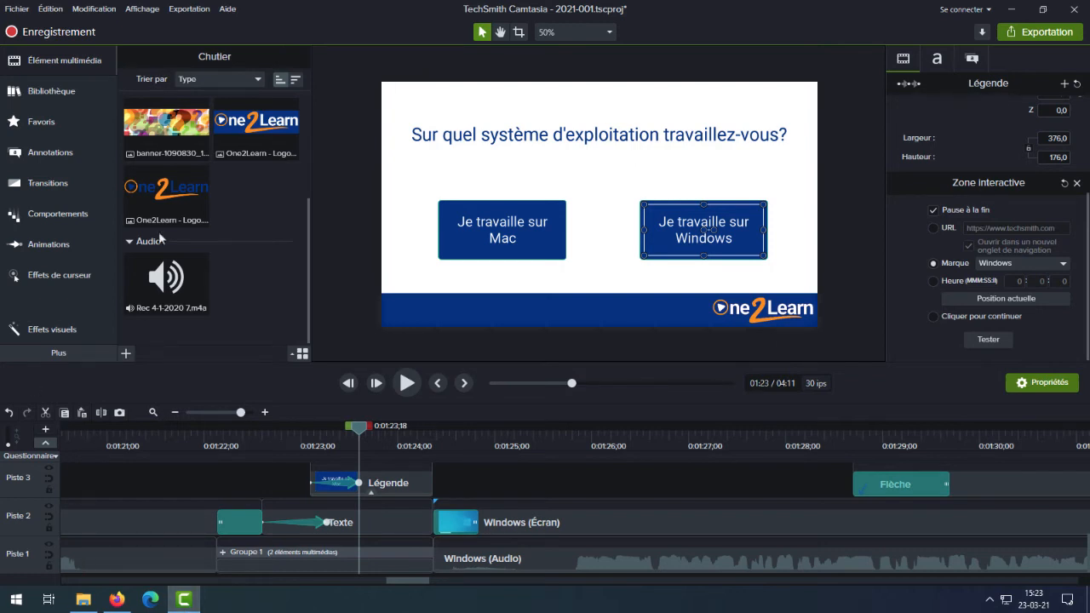
left_click(189, 10)
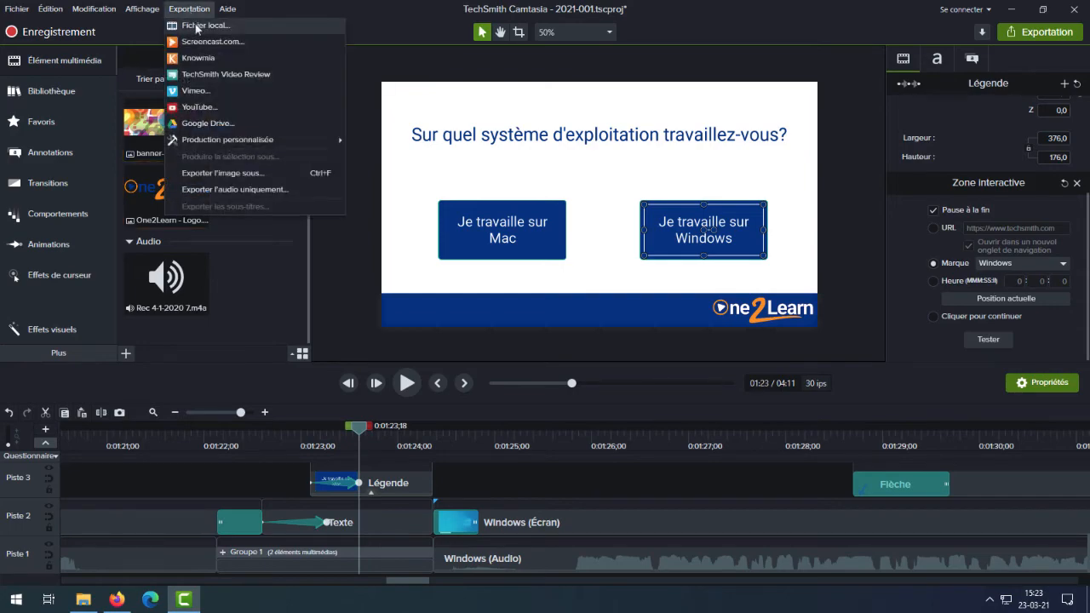
left_click(196, 27)
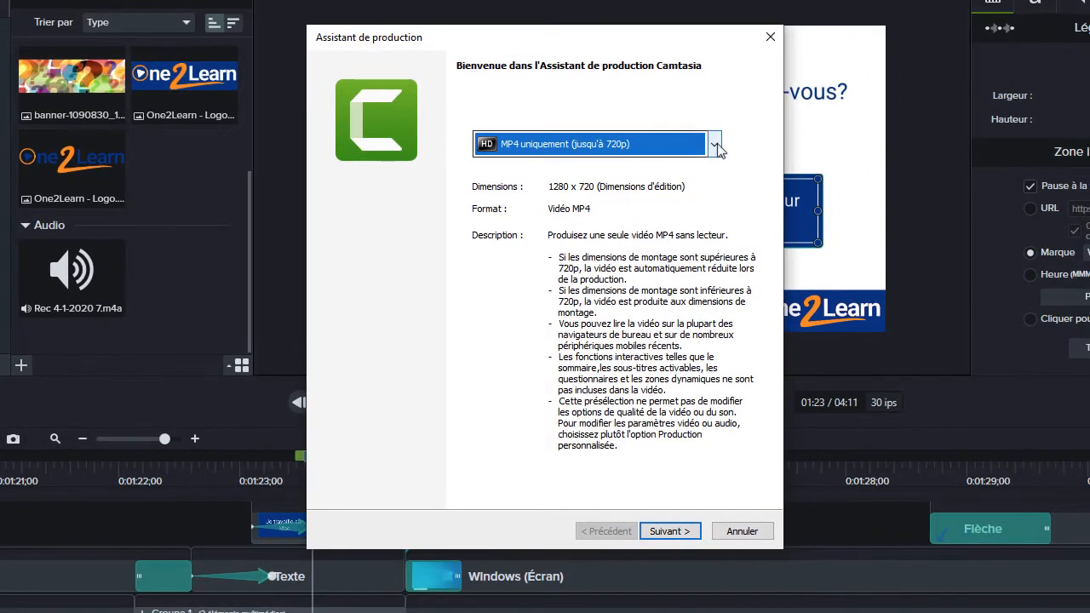
left_click(715, 146)
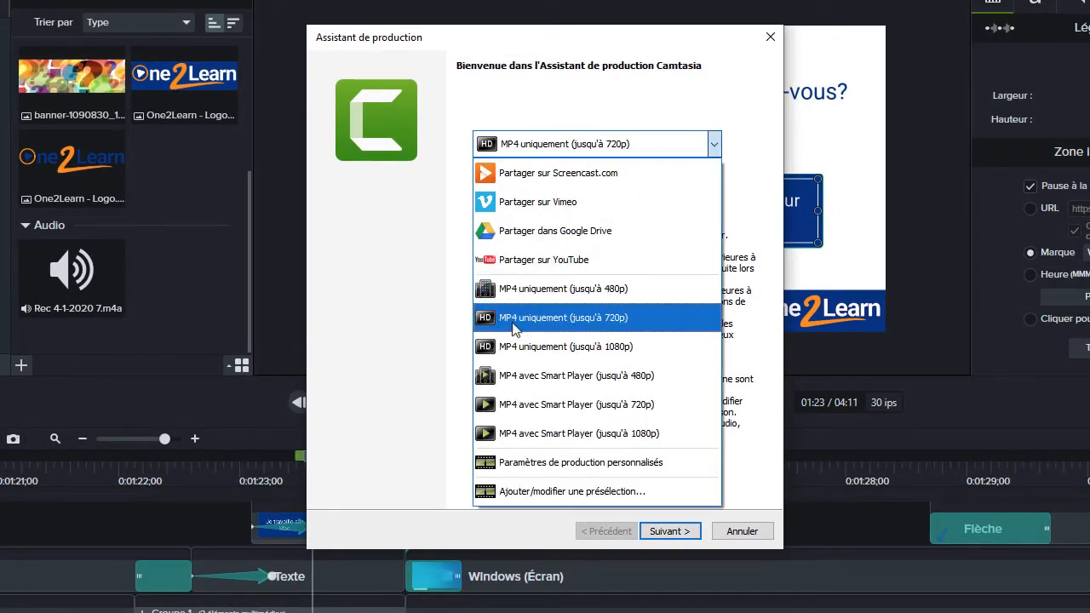
left_click(551, 413)
left_click(671, 531)
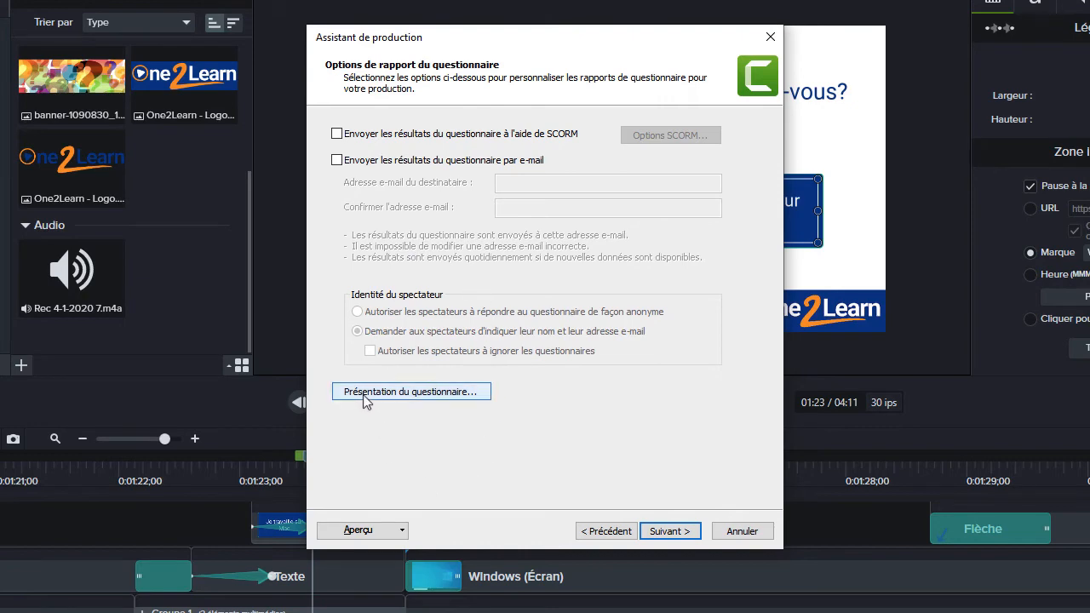
Step: Review the quiz button labels, keep them, and produce 2021-001 in Documents\2021-001\final with the files organised into subfolders
left_click(433, 393)
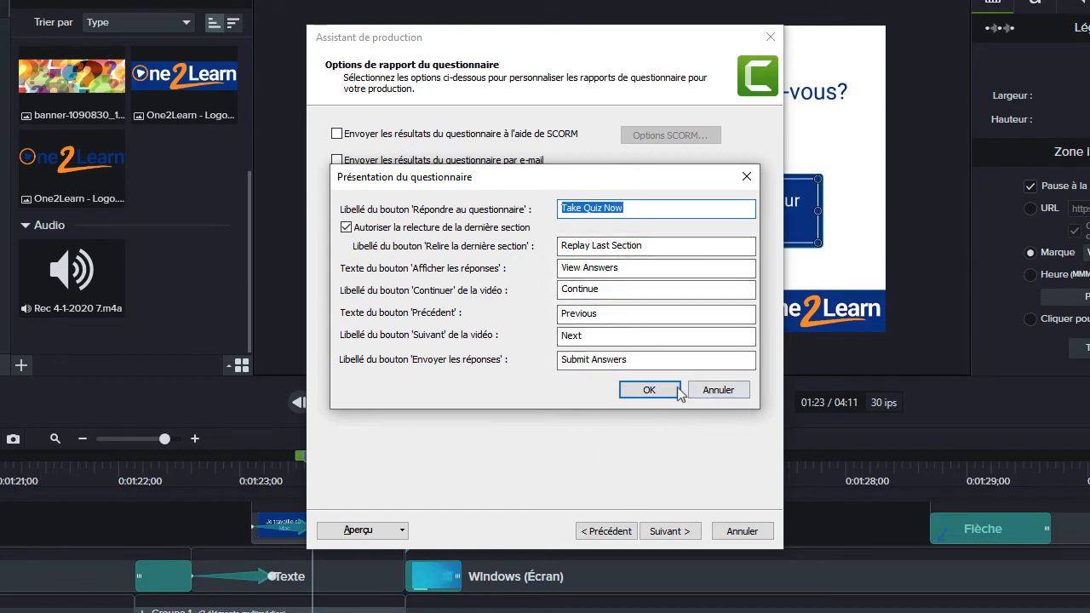
left_click(647, 389)
left_click(670, 531)
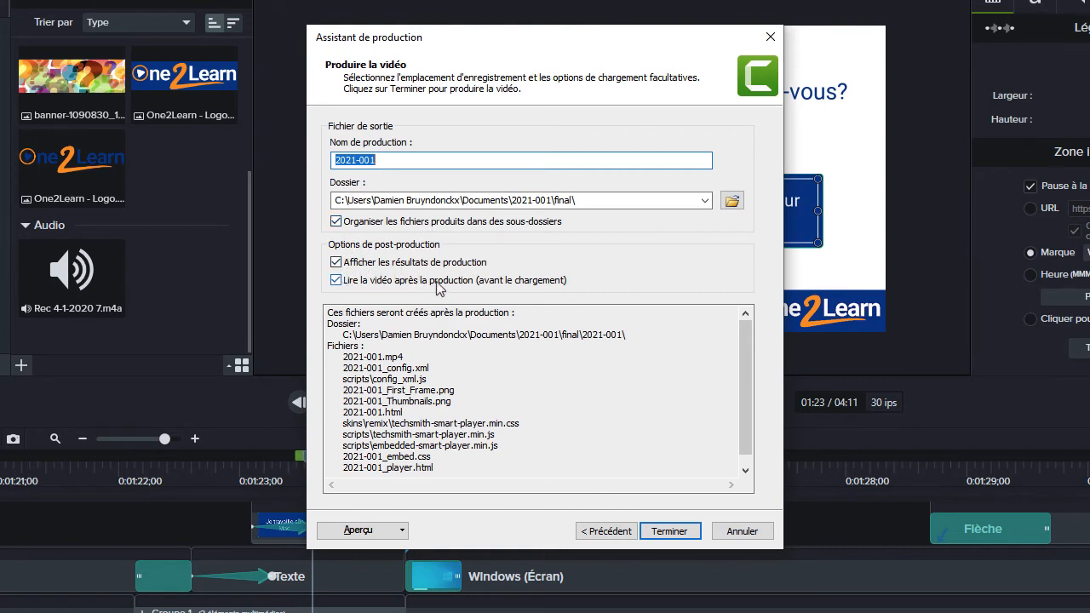
left_click(686, 535)
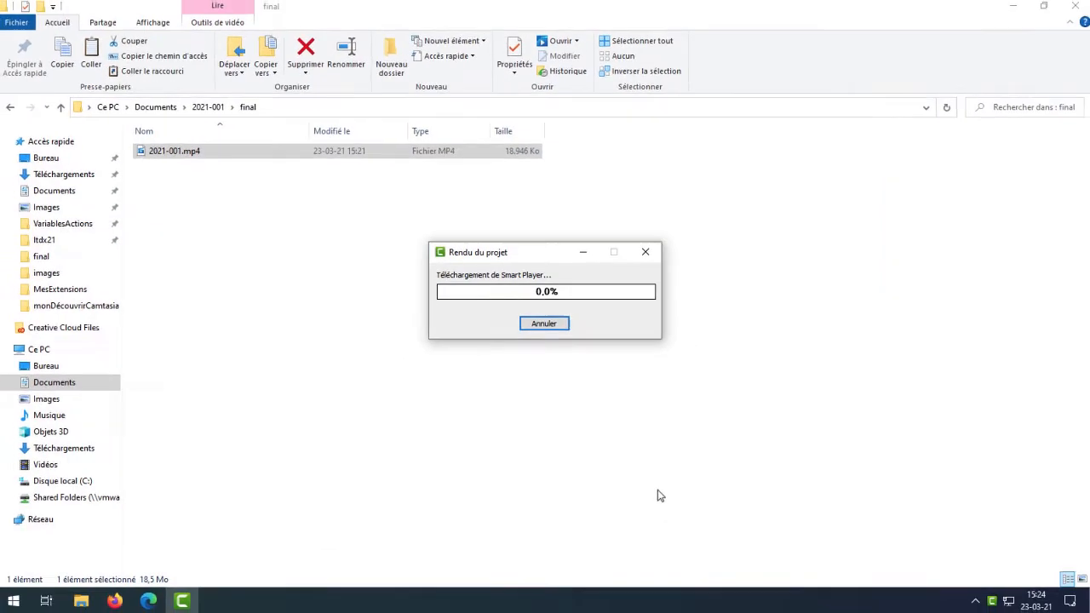